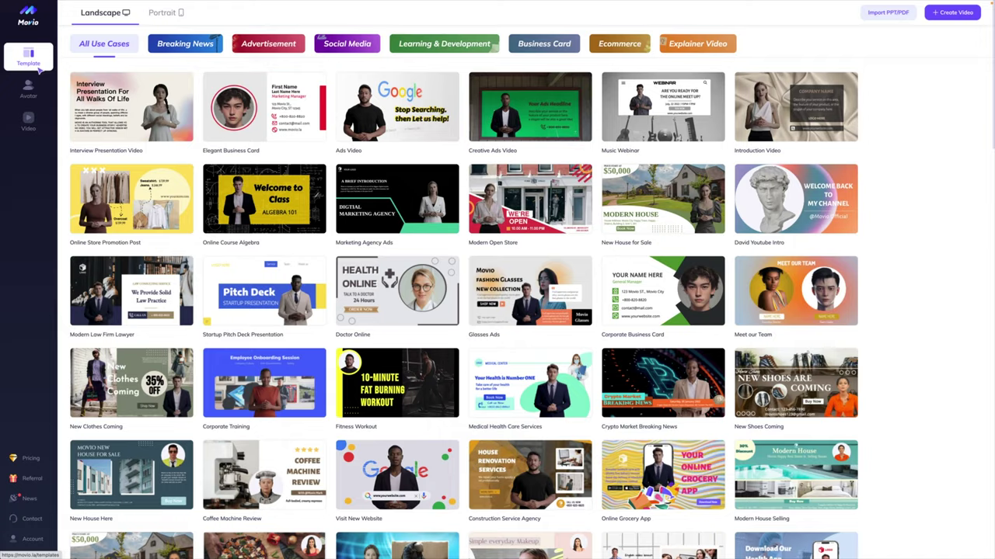
Step: Browse the landscape templates and filter them to the Business Card category
{"action": "scroll", "coordinate": [464, 311], "scroll_direction": "down", "scroll_amount": 5}
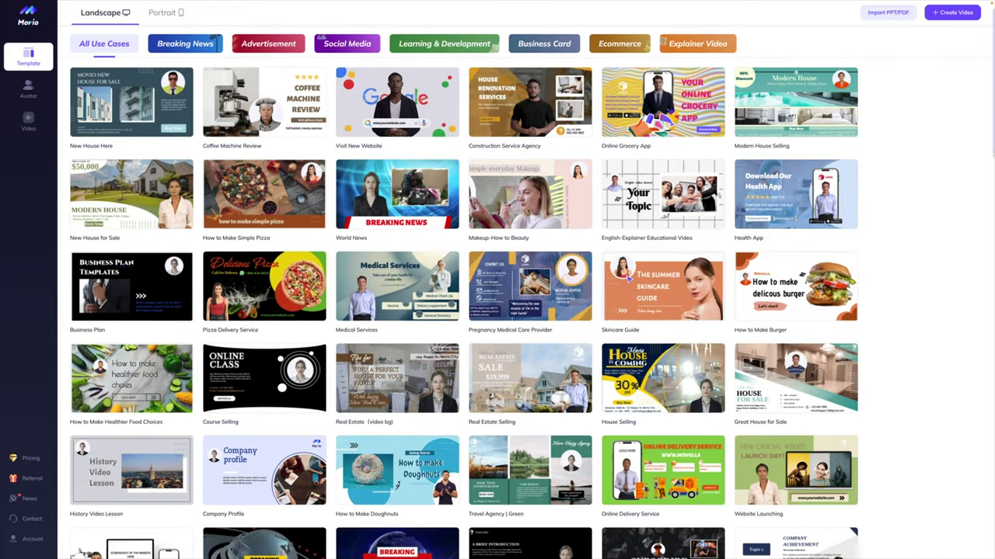
{"action": "scroll", "coordinate": [464, 311], "scroll_direction": "up", "scroll_amount": 5}
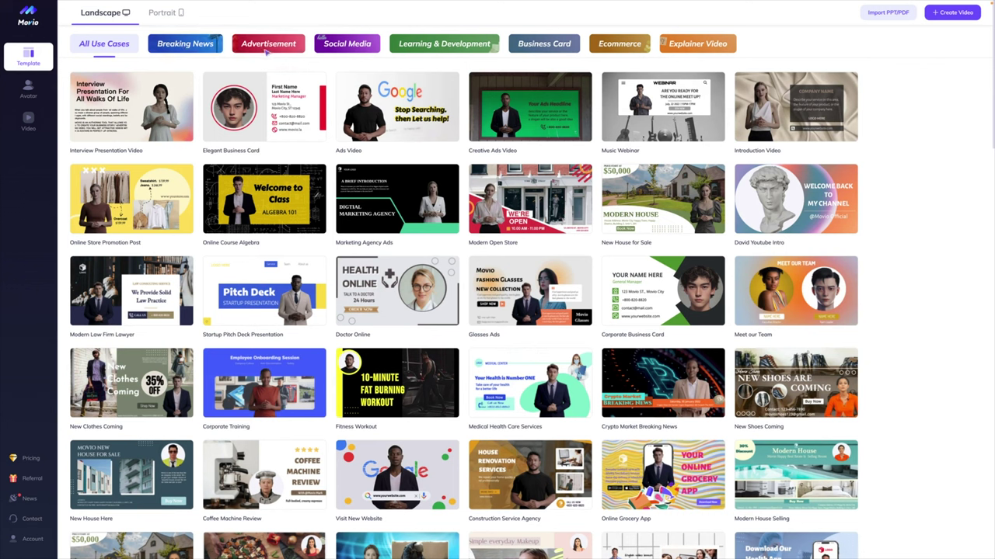
{"action": "left_click", "coordinate": [533, 48]}
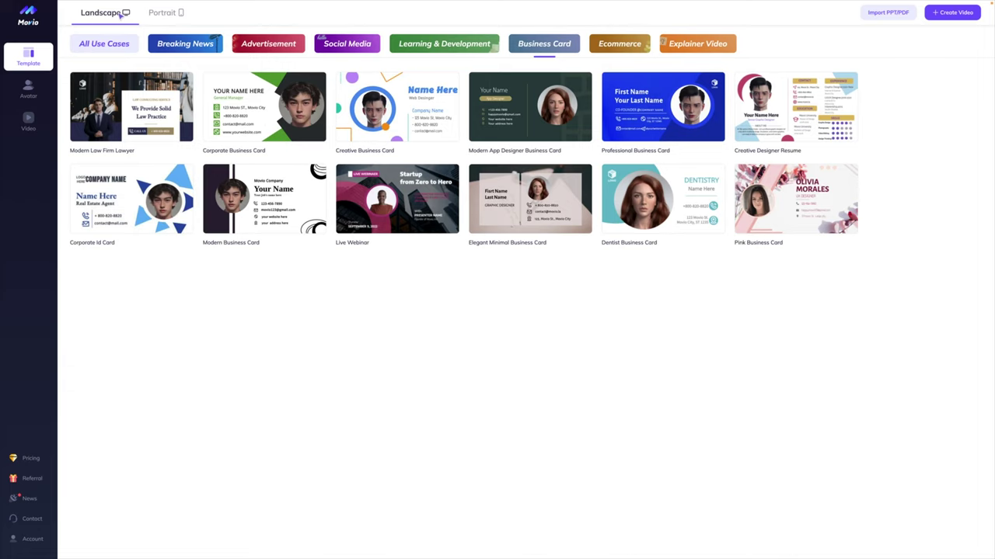
Step: Switch to portrait-format templates, then go to the Public Avatar library
{"action": "left_click", "coordinate": [160, 14]}
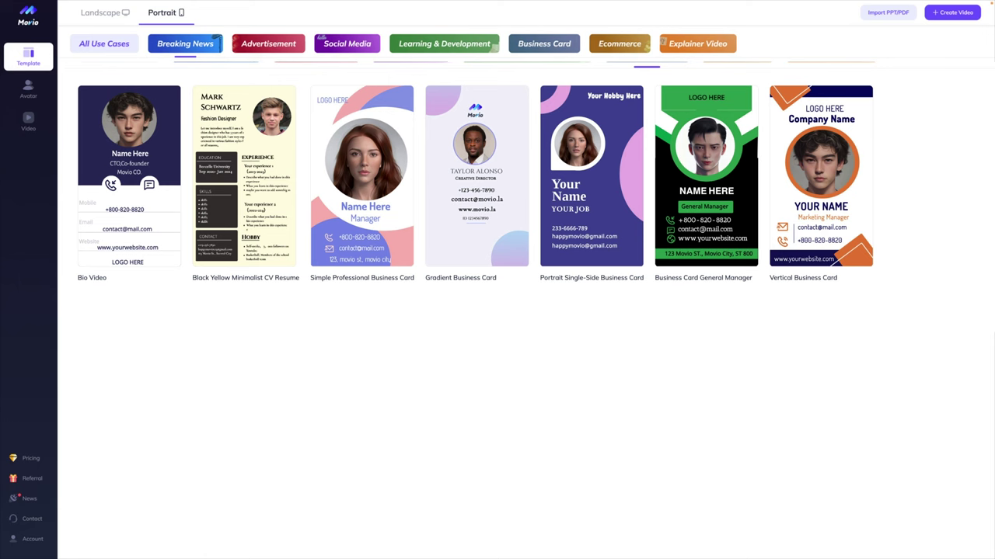
{"action": "left_click", "coordinate": [26, 95]}
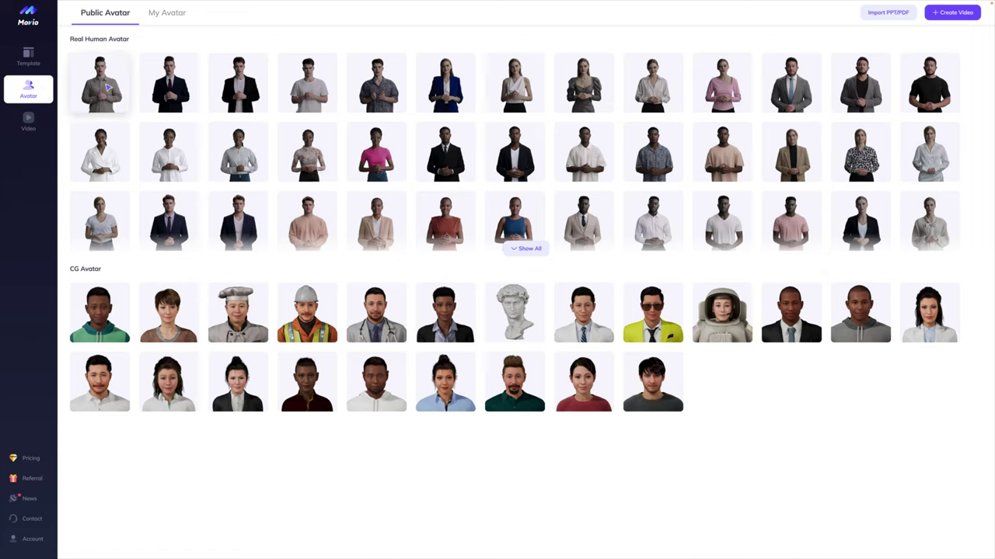
Step: Preview the dark-suited avatar with the red tie, then show all real human avatars
{"action": "left_click", "coordinate": [168, 92]}
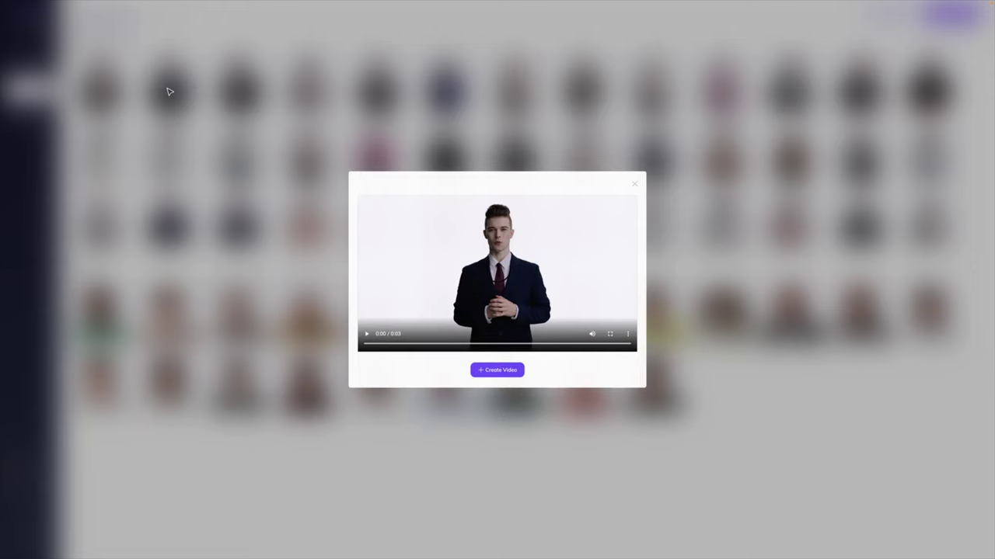
{"action": "left_click", "coordinate": [642, 180]}
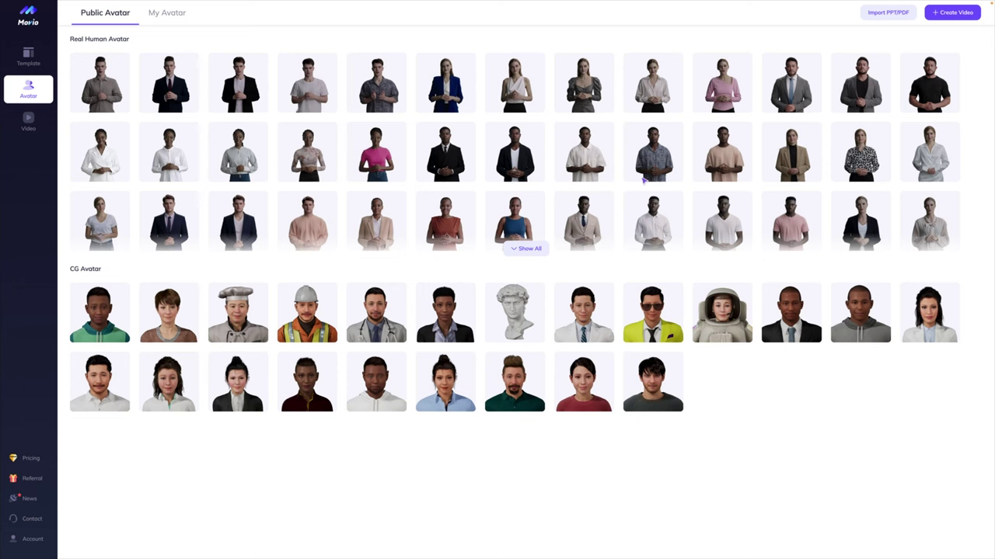
{"action": "left_click", "coordinate": [528, 249]}
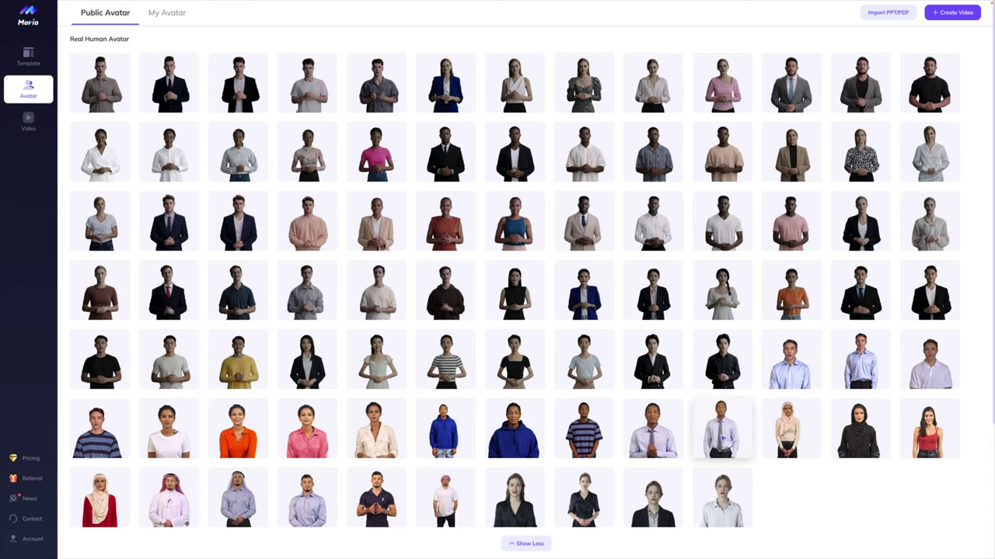
Step: Preview the yellow-jacket CG avatar, then bring up the Landscape/Portrait choice for a new video
{"action": "scroll", "coordinate": [597, 376], "scroll_direction": "down", "scroll_amount": 1}
{"action": "scroll", "coordinate": [597, 376], "scroll_direction": "down", "scroll_amount": 4}
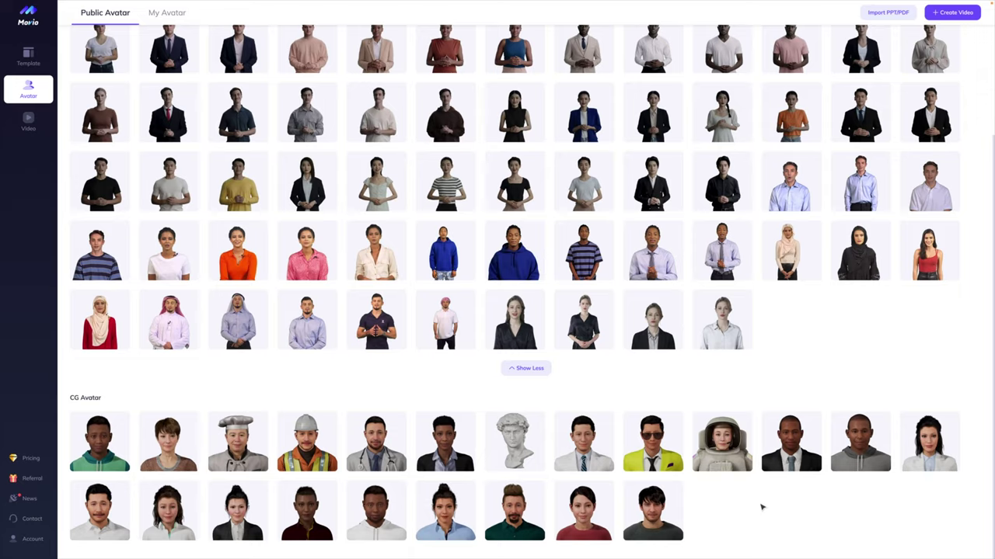
{"action": "left_click", "coordinate": [658, 457]}
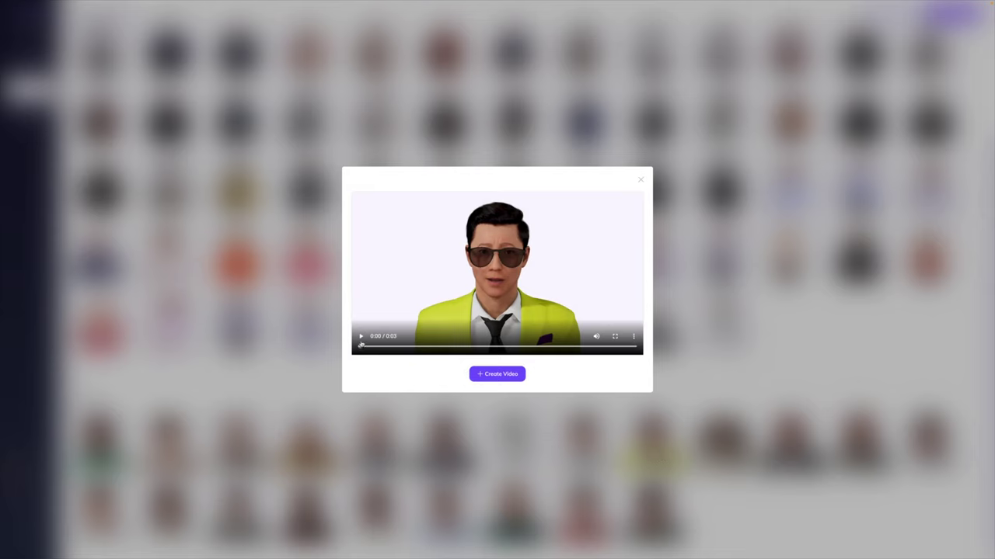
{"action": "left_click", "coordinate": [643, 181]}
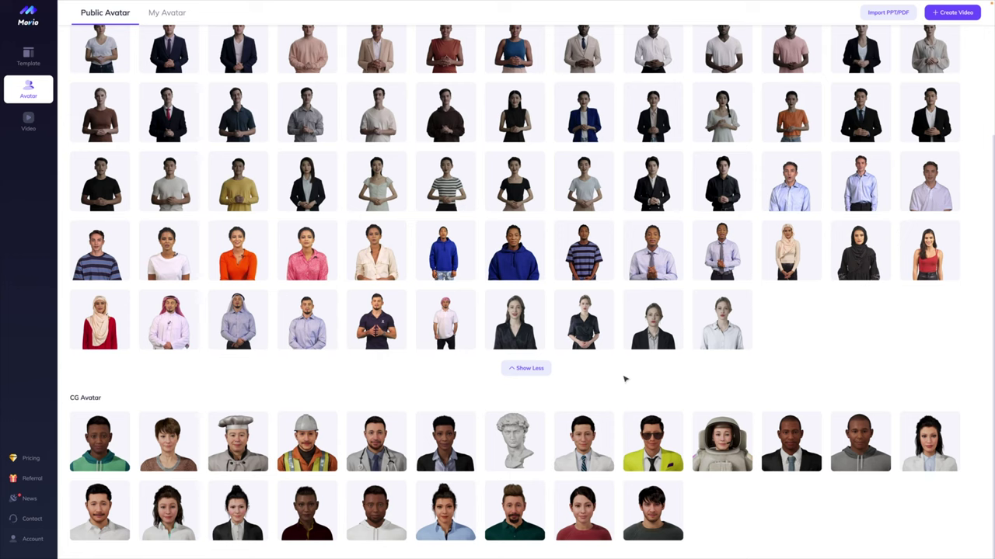
{"action": "left_click", "coordinate": [948, 17]}
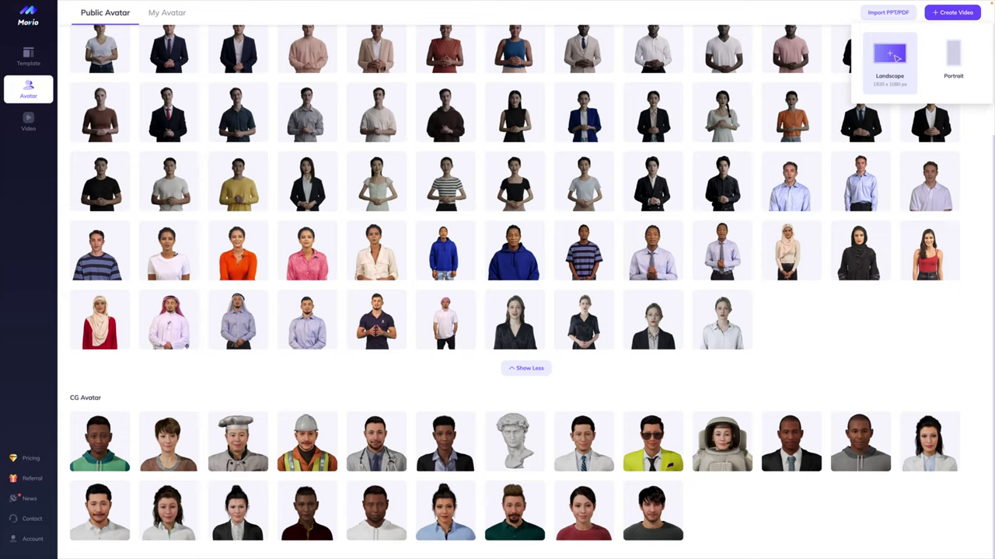
Step: Start a landscape video with the white-shirted CG avatar, shrunk and shifted to the right
{"action": "left_click", "coordinate": [895, 57]}
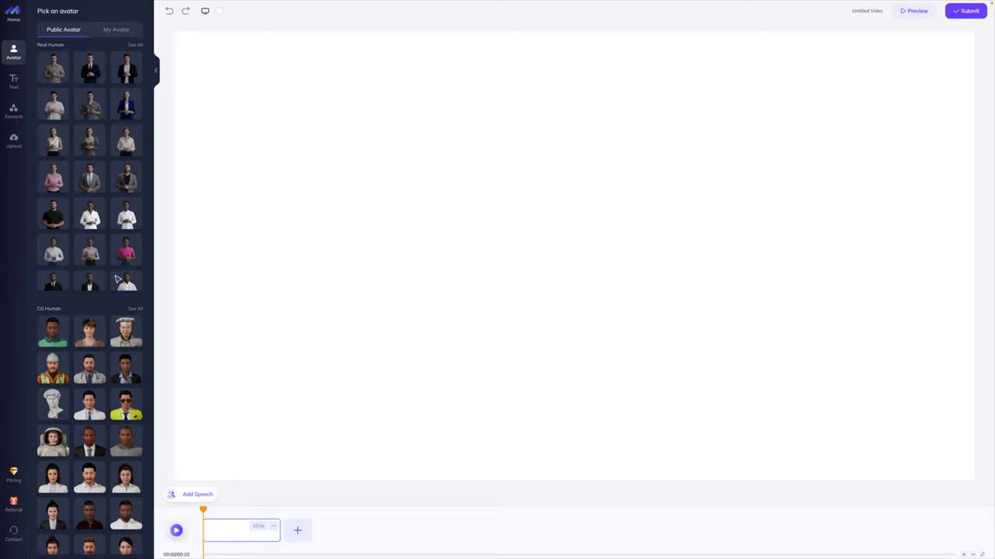
{"action": "scroll", "coordinate": [107, 289], "scroll_direction": "down", "scroll_amount": 3}
{"action": "scroll", "coordinate": [105, 348], "scroll_direction": "down", "scroll_amount": 2}
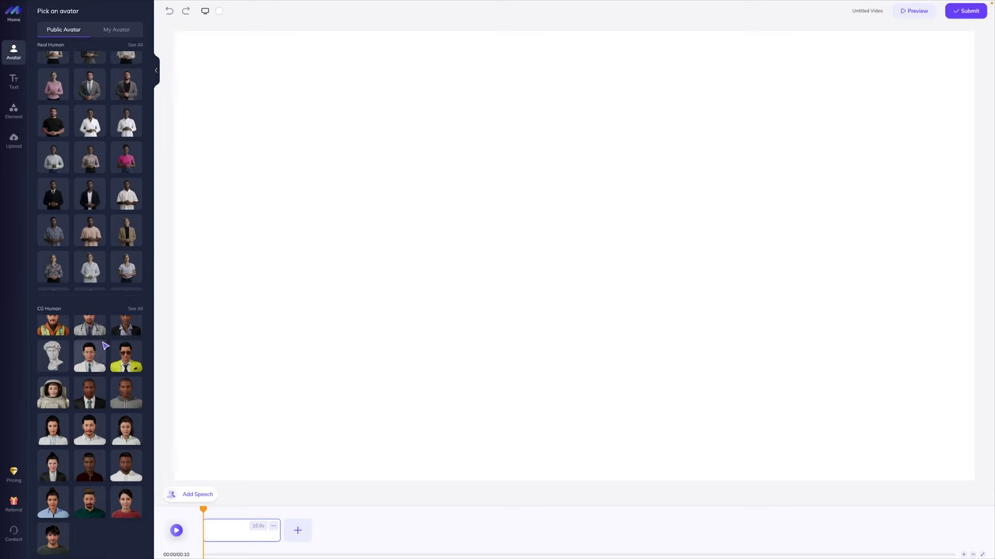
{"action": "left_click", "coordinate": [92, 438]}
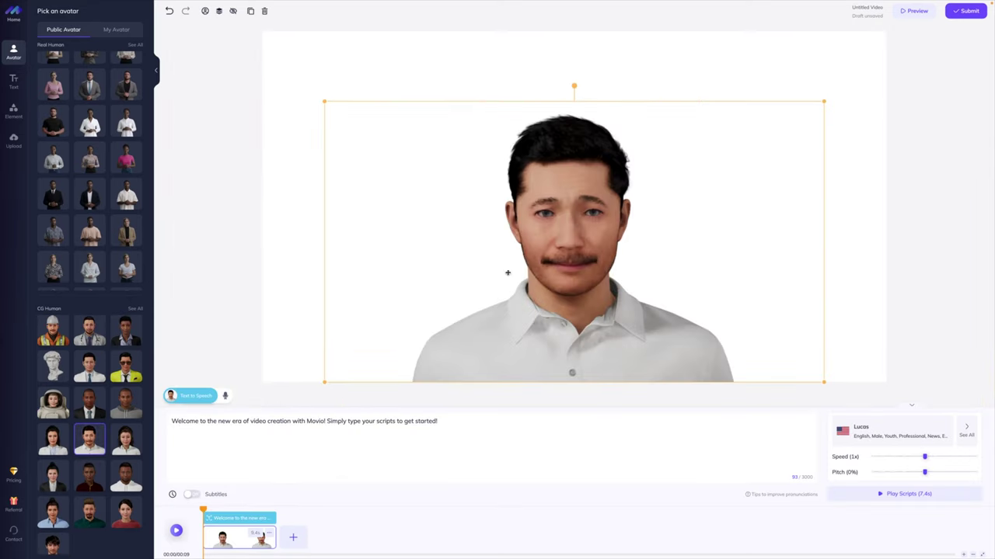
{"action": "left_click_drag", "start_coordinate": [331, 104], "coordinate": [405, 146]}
{"action": "left_click_drag", "start_coordinate": [571, 295], "coordinate": [648, 299]}
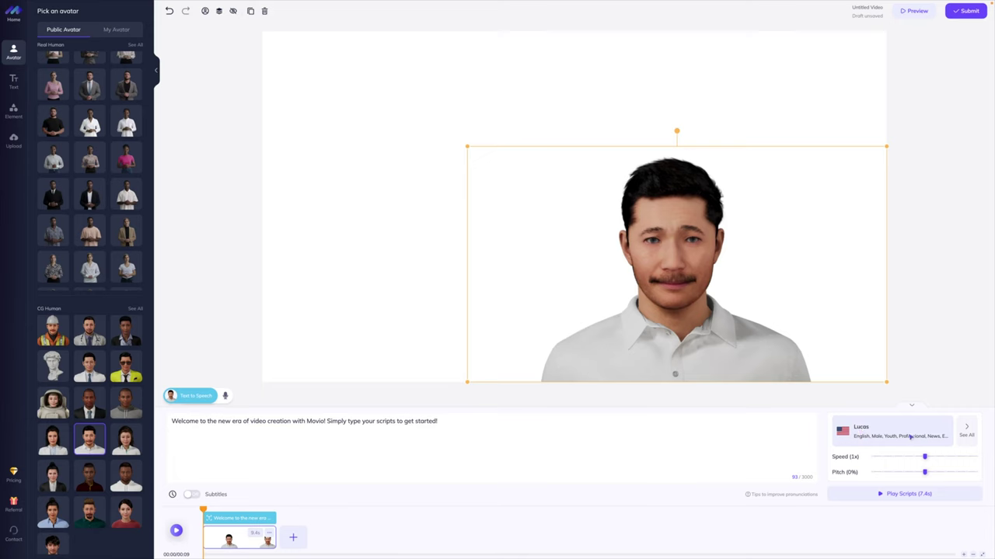
Step: Filter the full voice list to Cheerful, keep the Lucas voice, and bring up the Add Text panel
{"action": "left_click", "coordinate": [969, 436]}
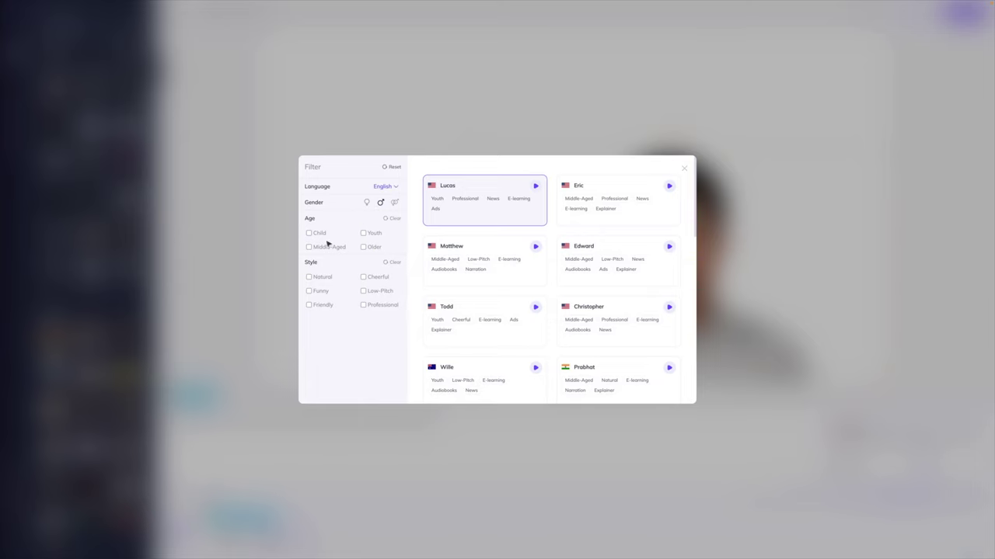
{"action": "left_click", "coordinate": [363, 277]}
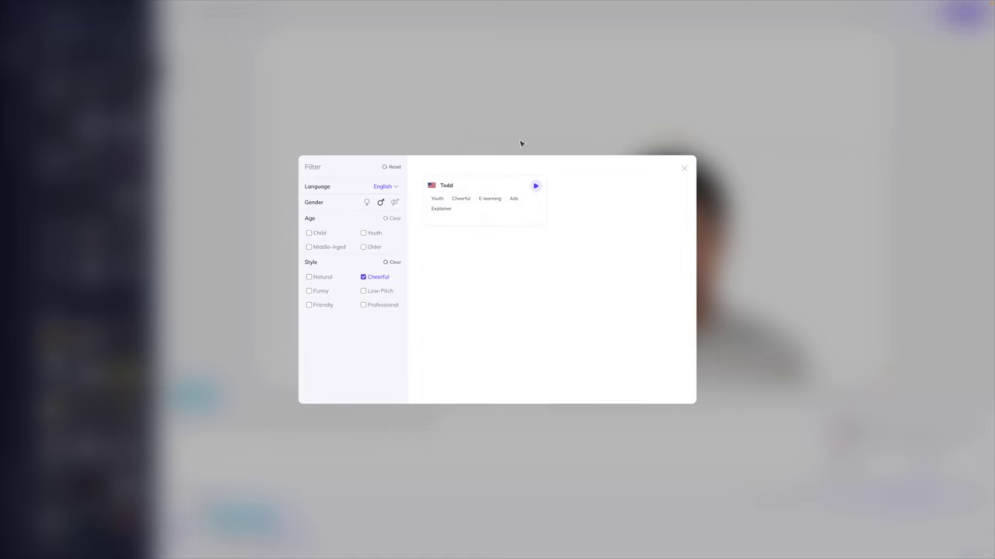
{"action": "left_click", "coordinate": [684, 168]}
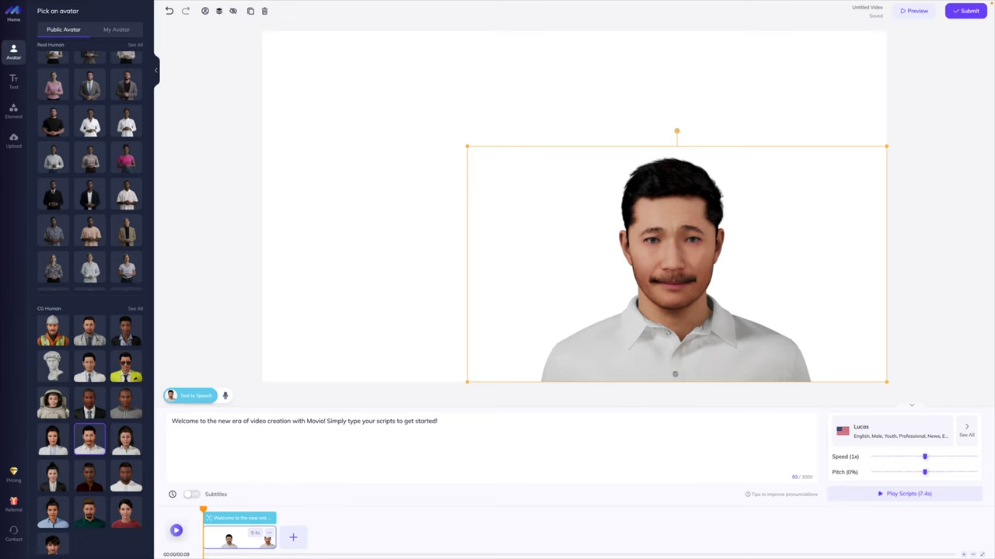
{"action": "left_click", "coordinate": [14, 89]}
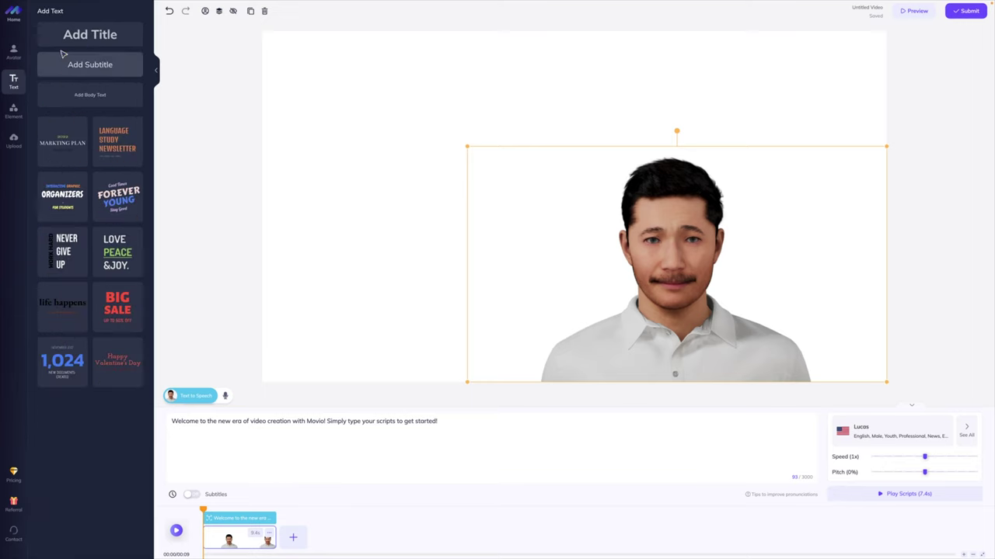
Step: Add a title reading 'Example title' and move it up and to the left
{"action": "left_click", "coordinate": [88, 35]}
{"action": "left_click", "coordinate": [497, 204]}
{"action": "left_click_drag", "start_coordinate": [498, 205], "coordinate": [383, 171]}
{"action": "double_click", "coordinate": [384, 172]}
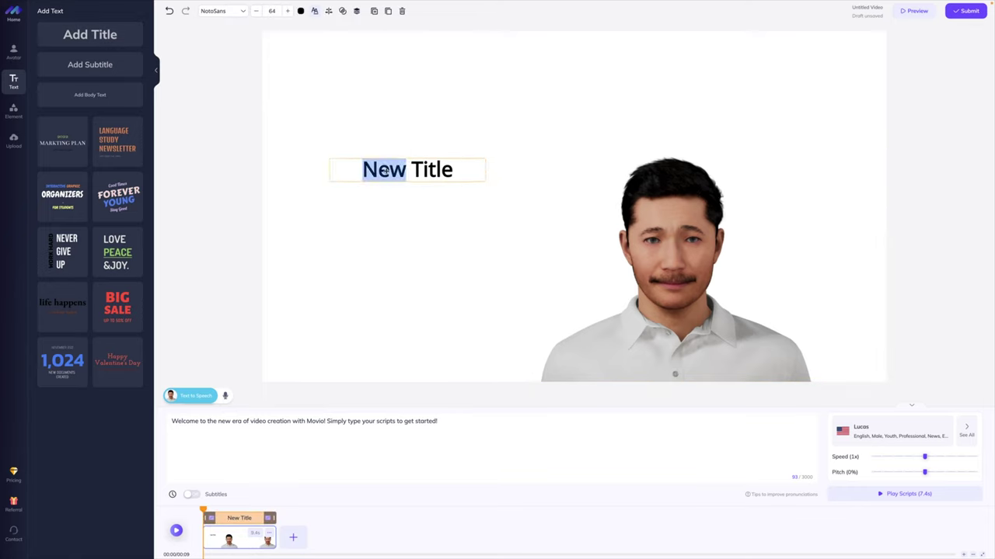
{"action": "triple_click", "coordinate": [384, 171]}
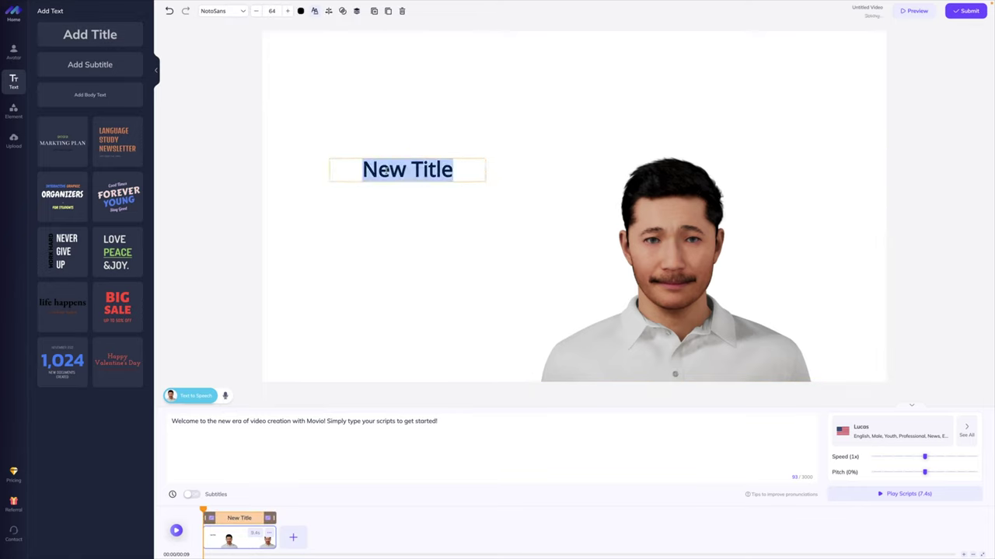
{"action": "type", "text": "Example title"}
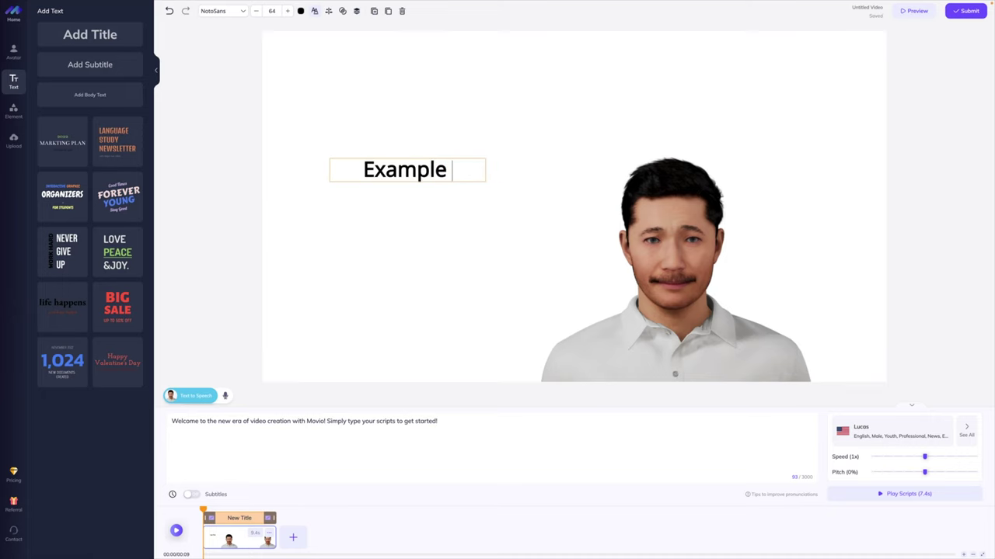
{"action": "left_click", "coordinate": [447, 227]}
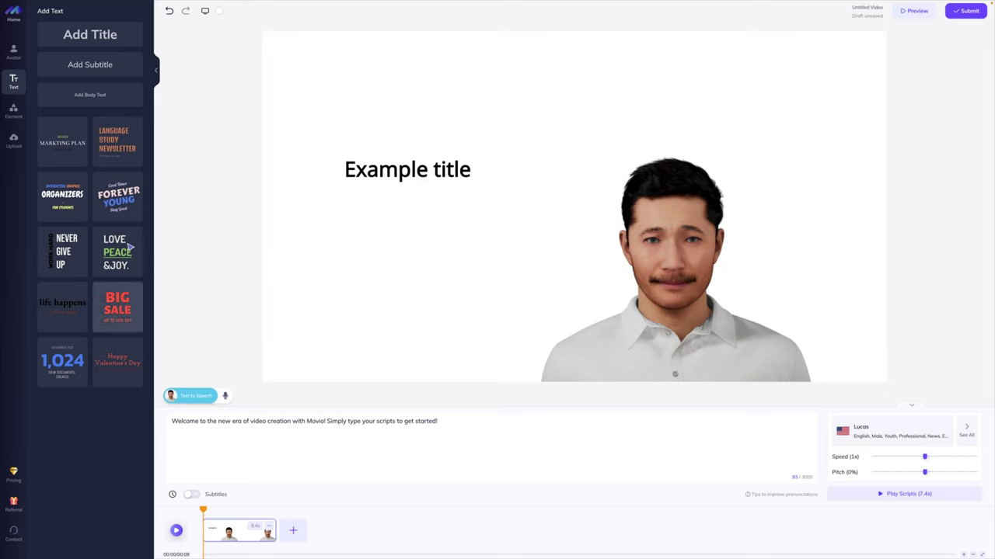
Step: Add the BIG SALE text design and delete the 'Example title' text
{"action": "left_click", "coordinate": [121, 313]}
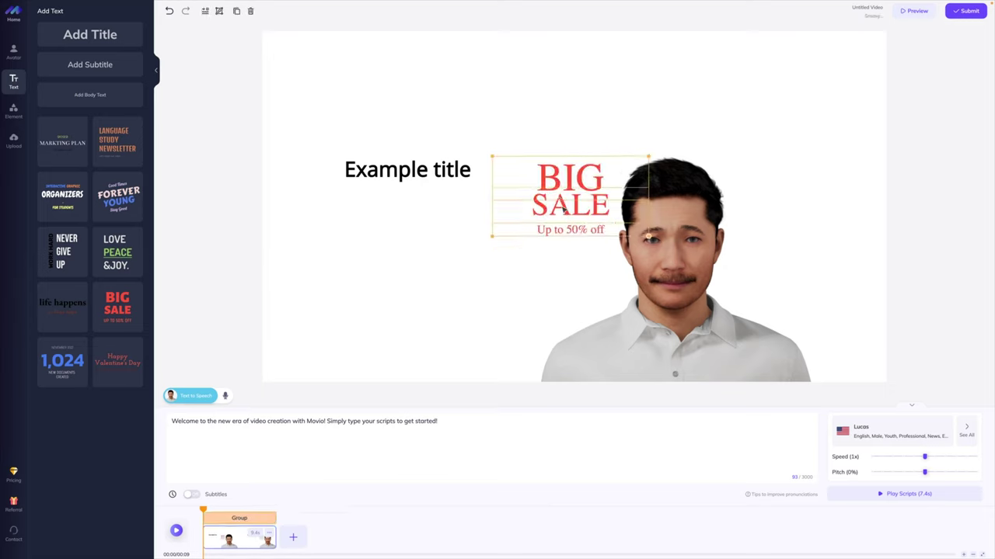
{"action": "left_click", "coordinate": [428, 174]}
{"action": "key", "text": "Delete"}
{"action": "left_click", "coordinate": [570, 161]}
{"action": "left_click", "coordinate": [579, 269]}
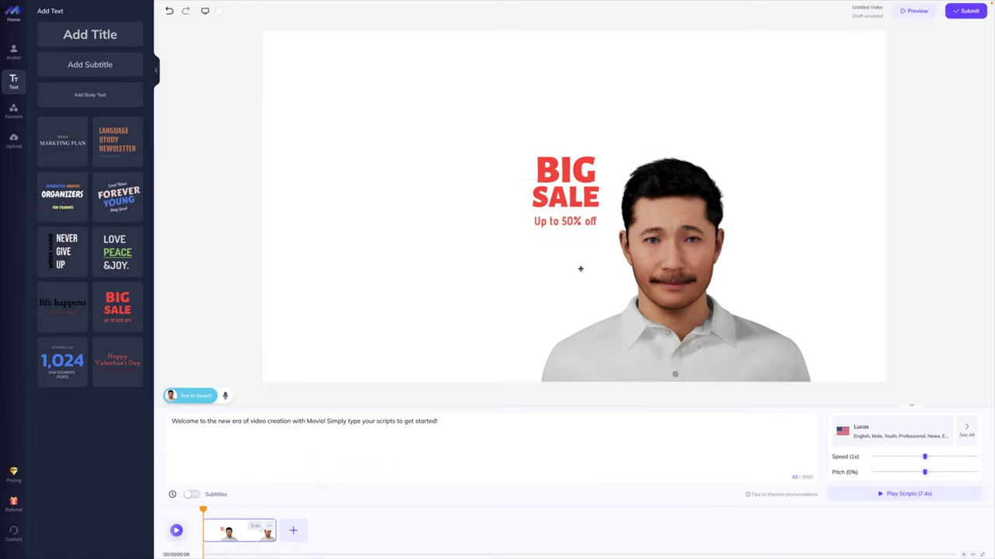
Step: Enlarge the BIG, SALE and 'Up to 50% off' group, move it left of the avatar, and select the script
{"action": "left_click", "coordinate": [509, 163]}
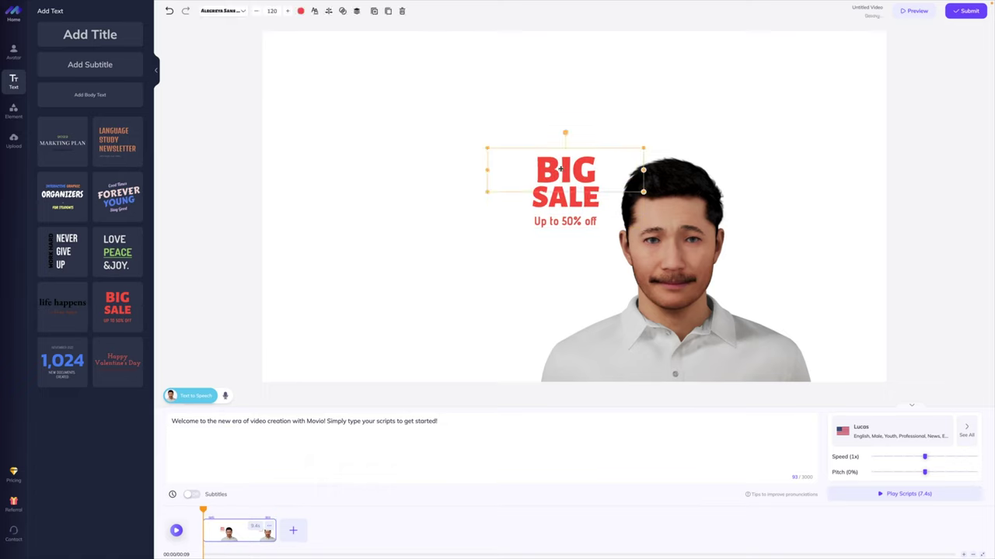
{"action": "left_click", "coordinate": [548, 198], "text": "shift"}
{"action": "left_click", "coordinate": [548, 223], "text": "shift"}
{"action": "left_click_drag", "start_coordinate": [486, 214], "coordinate": [424, 260]}
{"action": "left_click_drag", "start_coordinate": [529, 211], "coordinate": [424, 194]}
{"action": "left_click", "coordinate": [395, 306]}
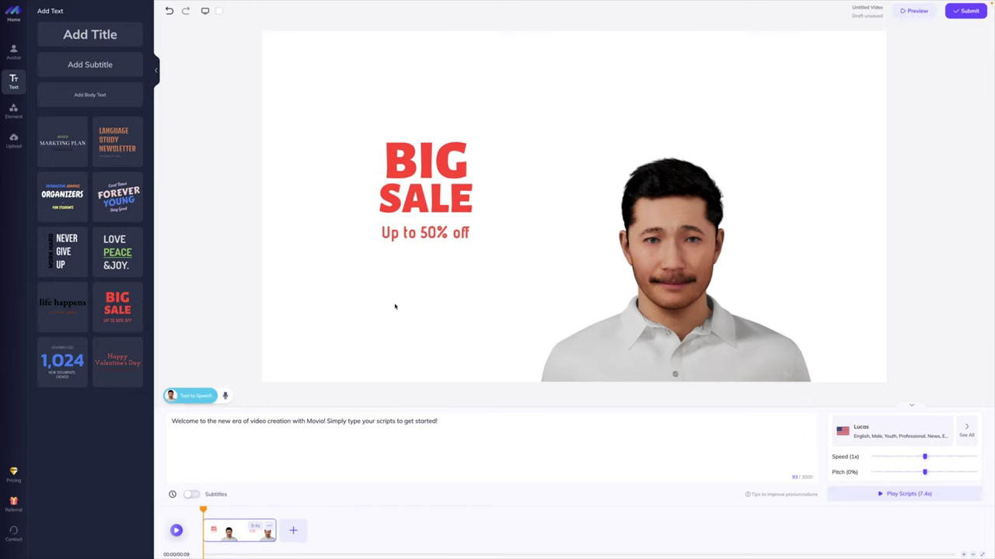
{"action": "left_click", "coordinate": [404, 440]}
{"action": "key", "text": "ctrl+a"}
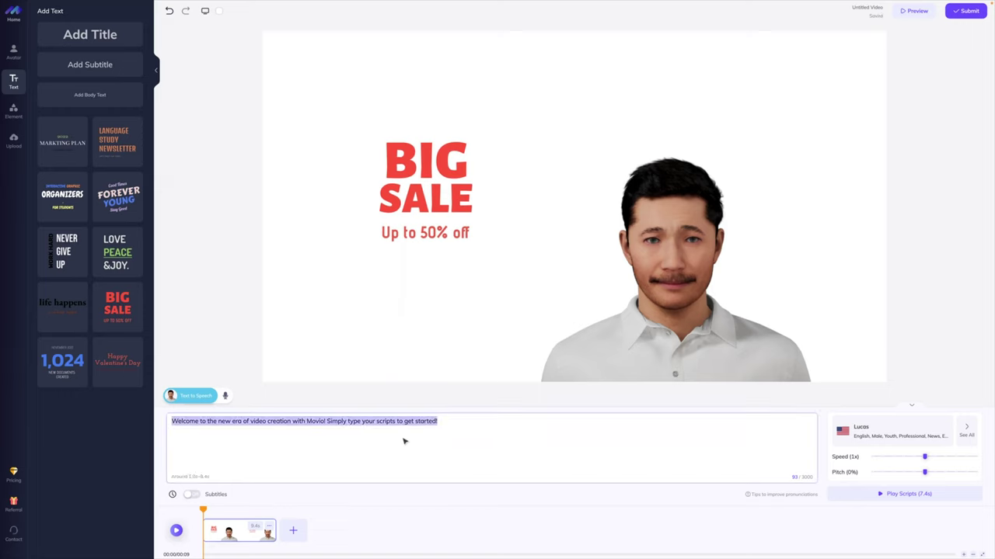
Step: Set the script to 'We have a big sale coming up this weekend. Get up to 50% off! See you there.' with subtitles left off
{"action": "type", "text": "We have a big sa"}
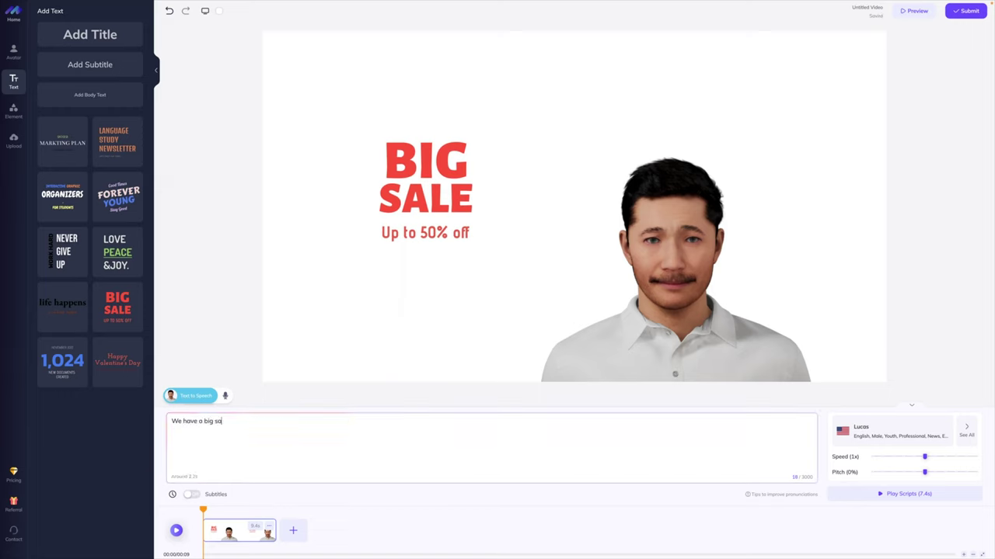
{"action": "type", "text": "le coming up this weekend. Get up to 50%"}
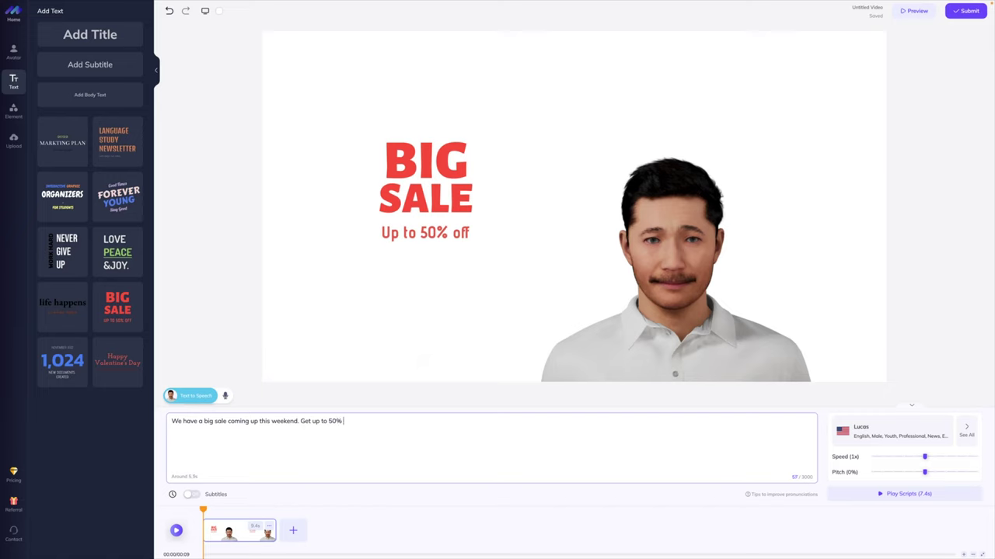
{"action": "type", "text": " off! See you there."}
{"action": "left_click", "coordinate": [193, 494]}
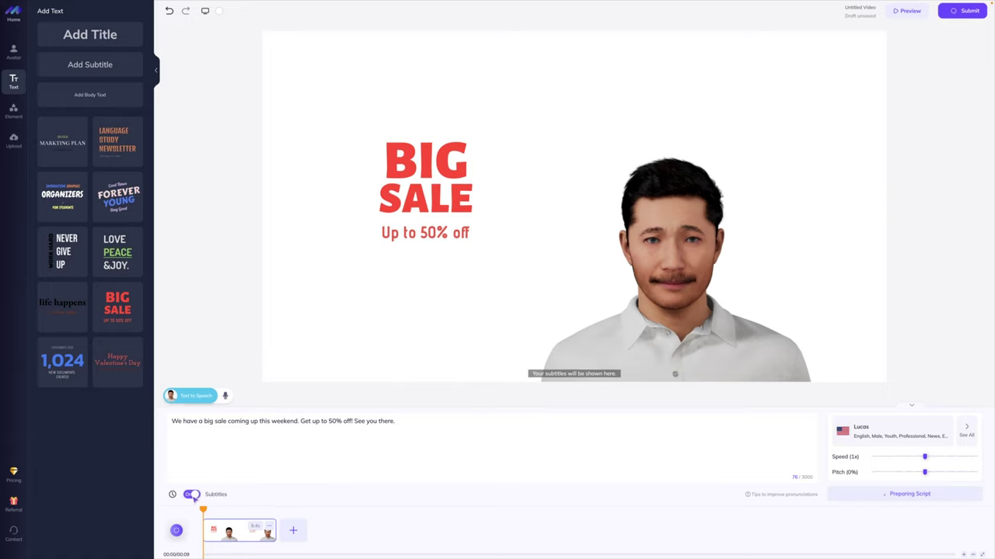
{"action": "left_click", "coordinate": [192, 495]}
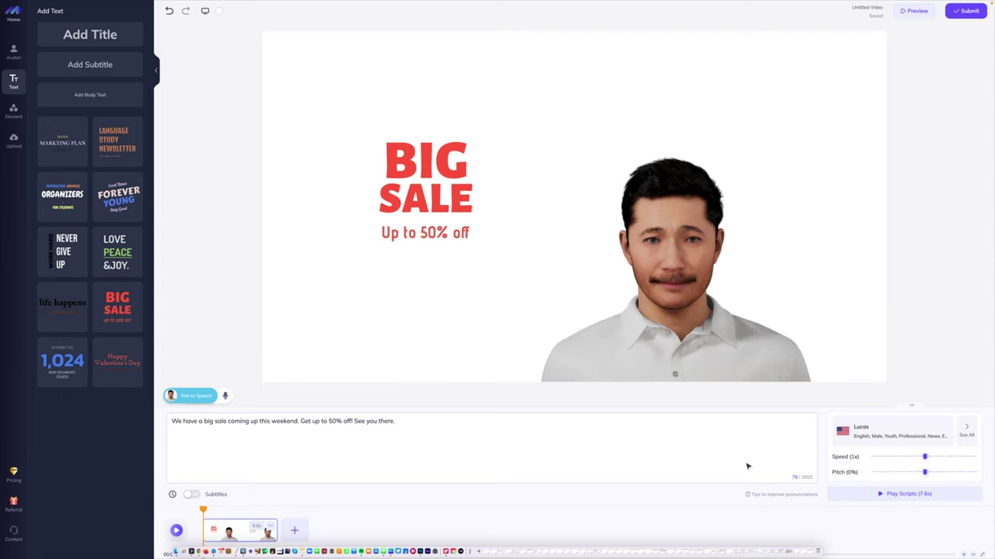
Step: Place a phone frame from the Elements library on the canvas, then delete it
{"action": "left_click", "coordinate": [15, 113]}
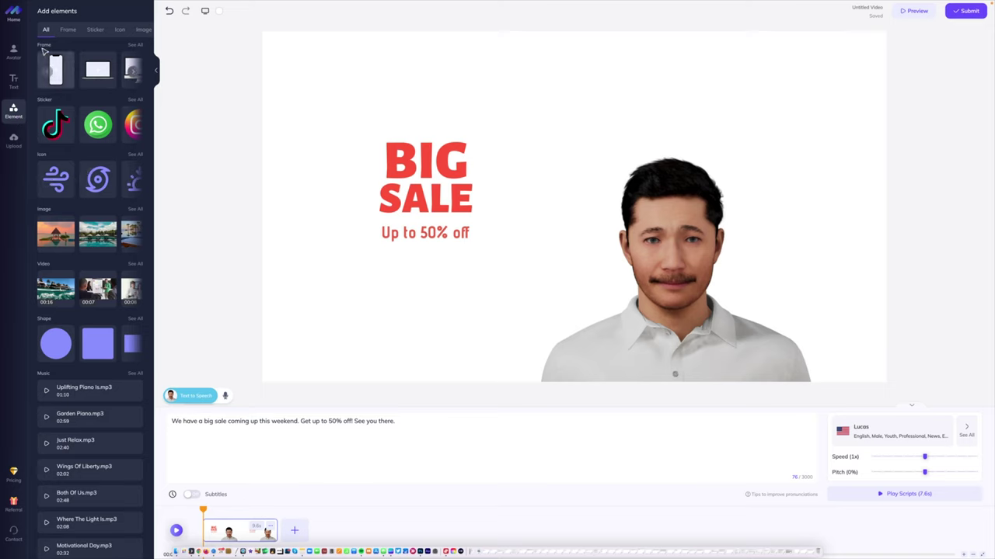
{"action": "left_click_drag", "start_coordinate": [413, 217], "coordinate": [566, 225]}
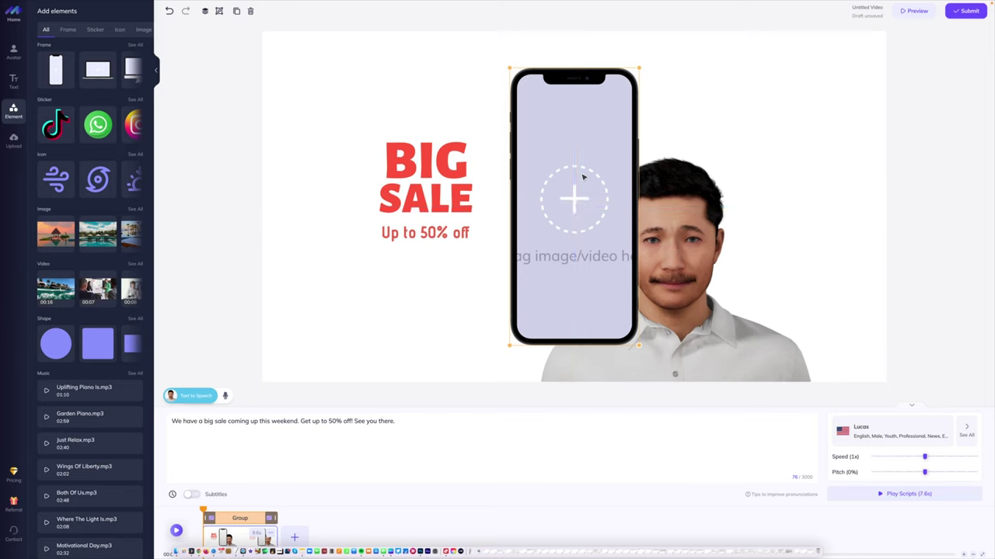
{"action": "key", "text": "Delete"}
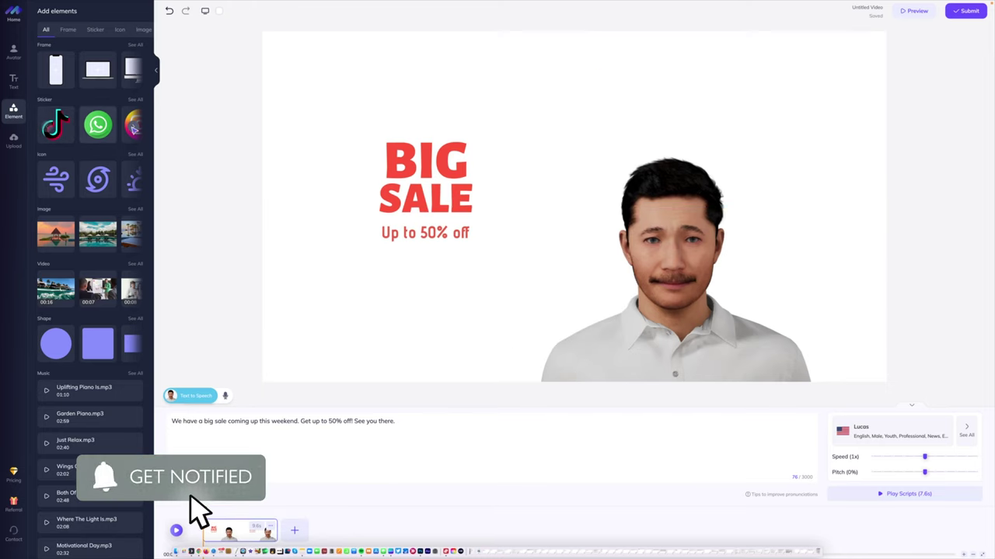
Step: Browse through the stickers, then show all available stock images
{"action": "left_click", "coordinate": [134, 127]}
{"action": "left_click", "coordinate": [133, 126]}
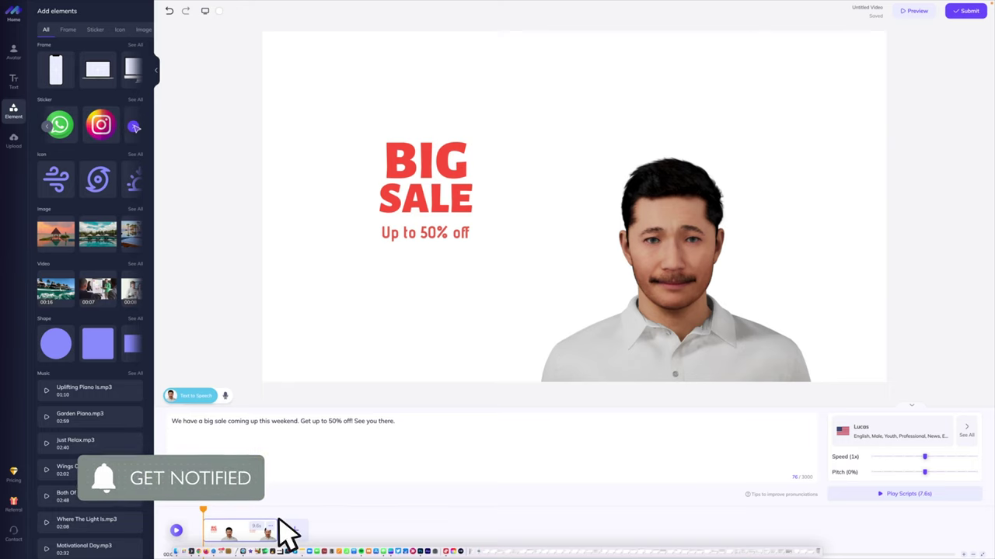
{"action": "left_click", "coordinate": [135, 127]}
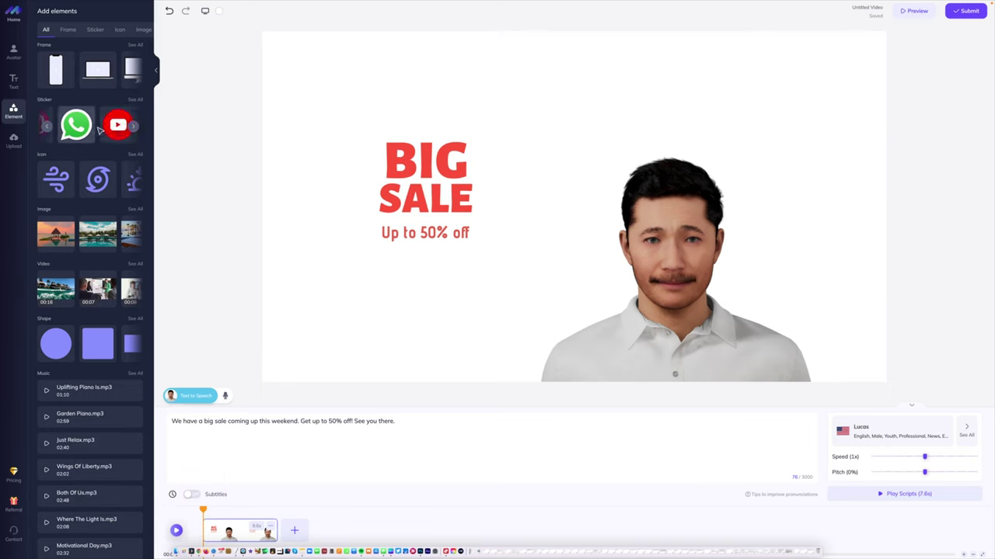
{"action": "left_click", "coordinate": [135, 210]}
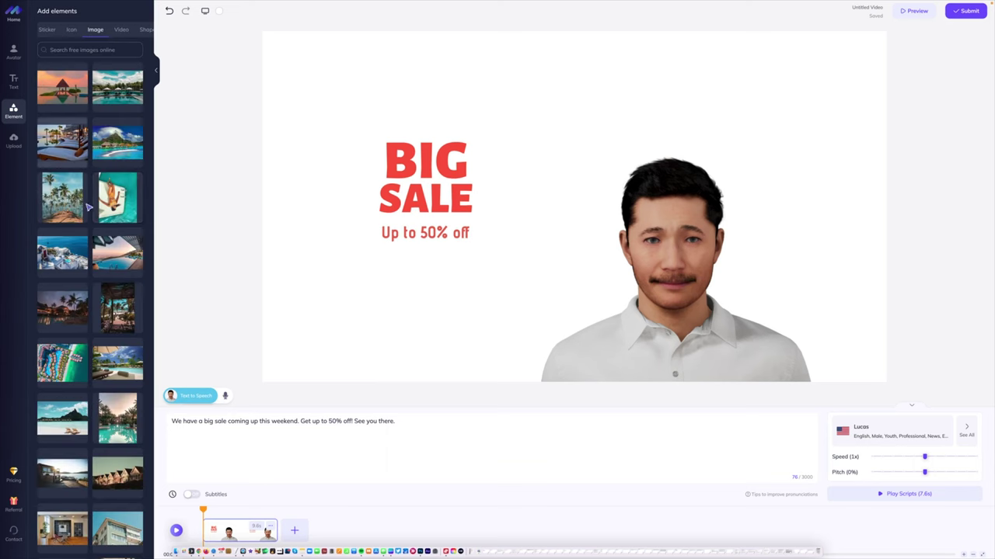
Step: Add the light grey gradient stock image and send it to the back
{"action": "scroll", "coordinate": [93, 218], "scroll_direction": "down", "scroll_amount": 3}
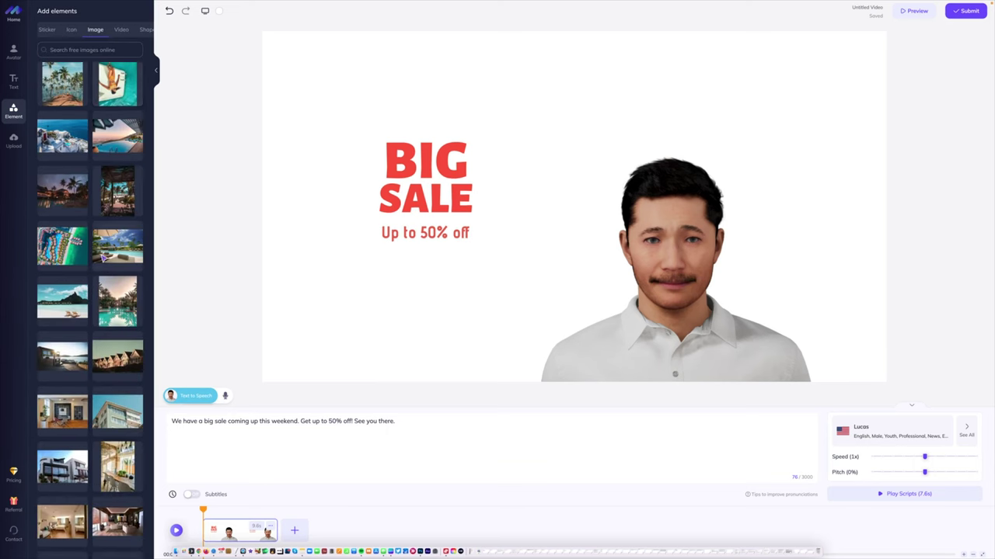
{"action": "scroll", "coordinate": [103, 258], "scroll_direction": "down", "scroll_amount": 1}
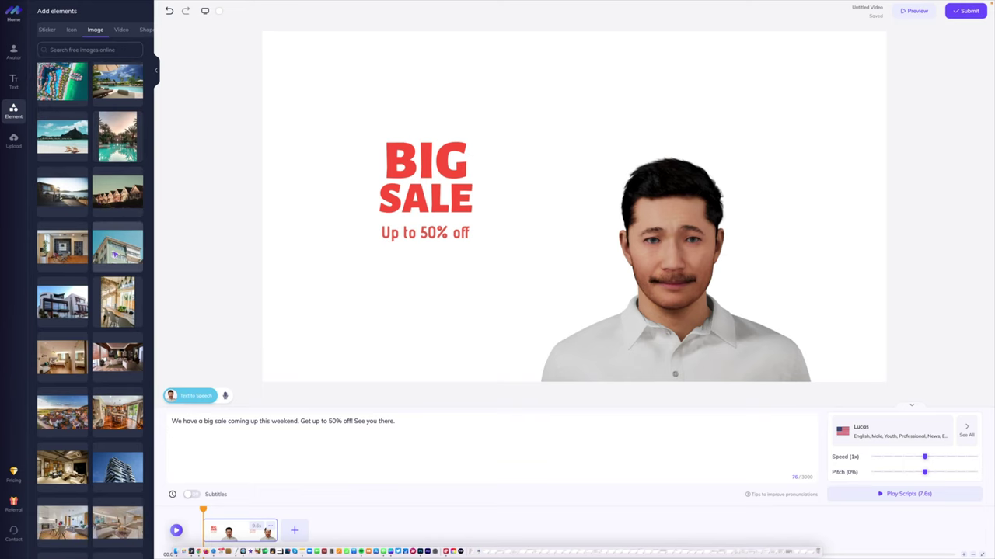
{"action": "left_click", "coordinate": [115, 254]}
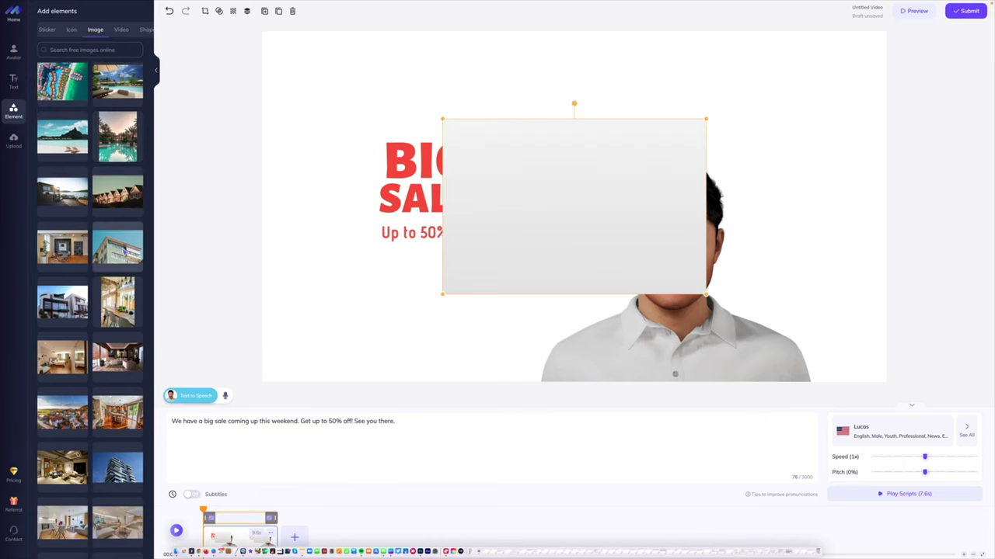
{"action": "left_click", "coordinate": [247, 11]}
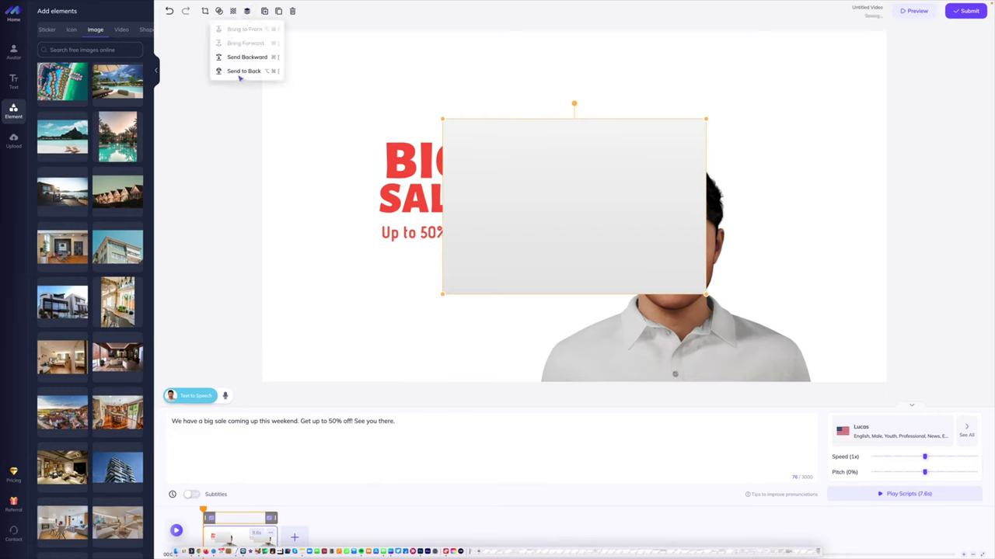
{"action": "left_click", "coordinate": [264, 73]}
Step: Stretch the background image to fill the whole canvas, then return to all element types
{"action": "left_click_drag", "start_coordinate": [443, 119], "coordinate": [308, 29]}
{"action": "left_click_drag", "start_coordinate": [706, 294], "coordinate": [893, 410]}
{"action": "left_click_drag", "start_coordinate": [304, 244], "coordinate": [262, 244]}
{"action": "left_click", "coordinate": [230, 117]}
{"action": "scroll", "coordinate": [86, 31], "scroll_direction": "left", "scroll_amount": 3}
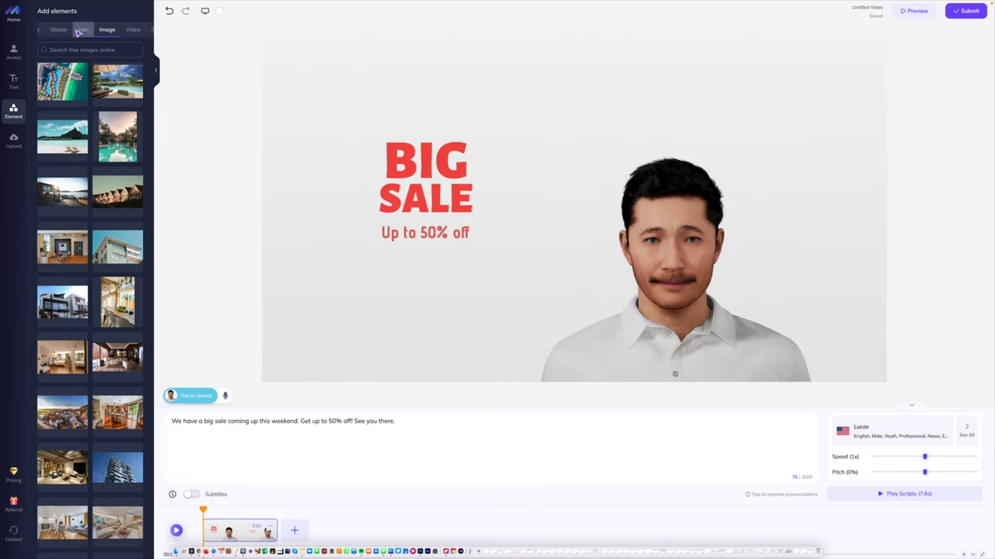
{"action": "left_click", "coordinate": [46, 30]}
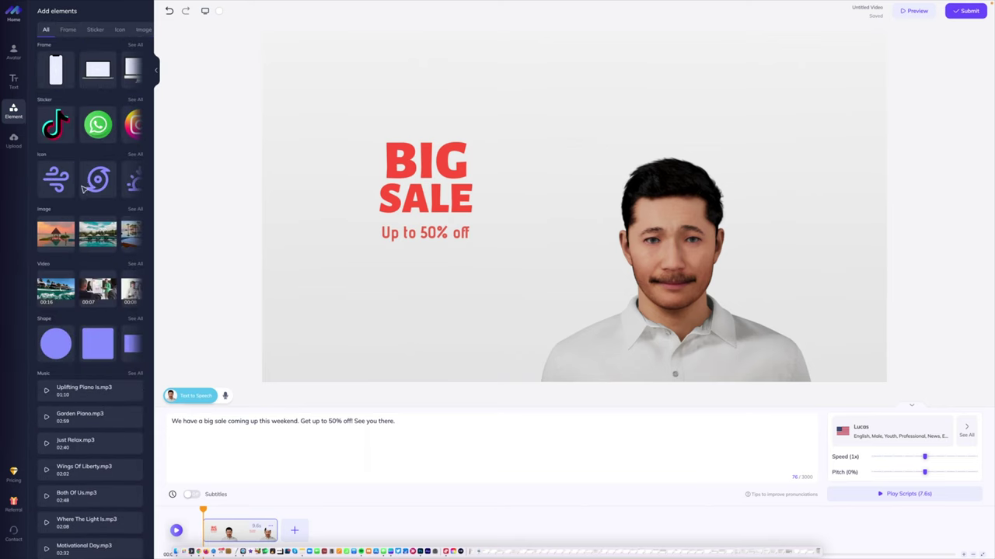
{"action": "scroll", "coordinate": [62, 233], "scroll_direction": "down", "scroll_amount": 1}
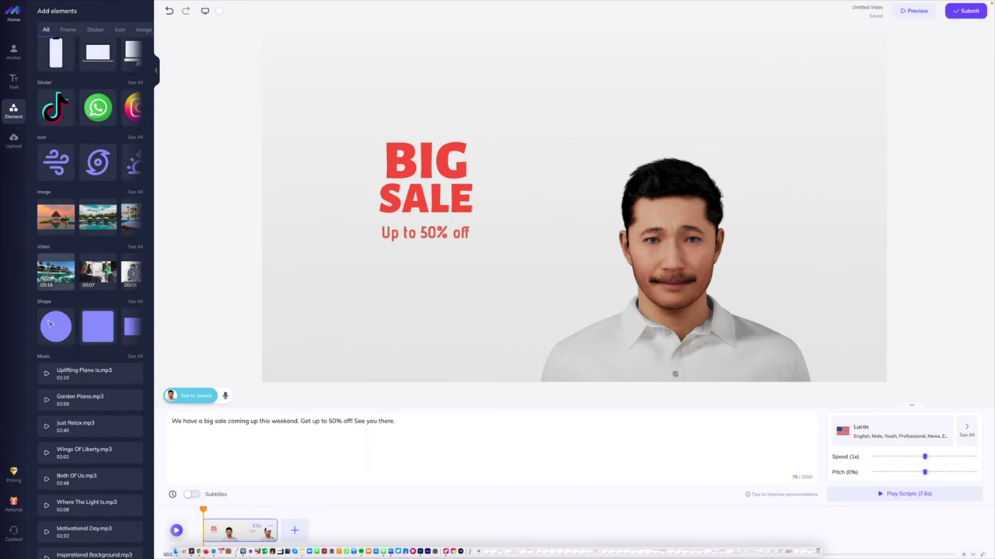
{"action": "left_click", "coordinate": [103, 336]}
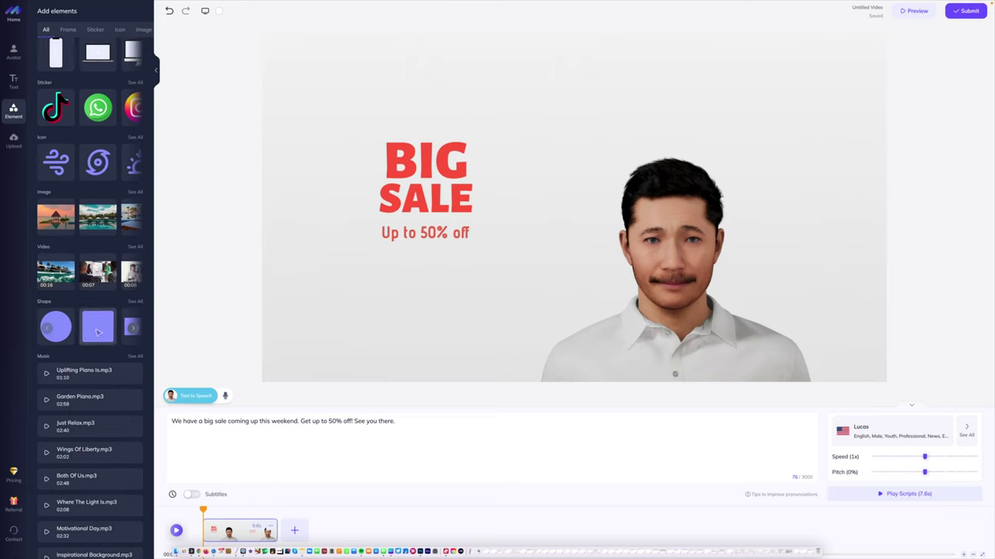
{"action": "left_click_drag", "start_coordinate": [556, 211], "coordinate": [367, 158]}
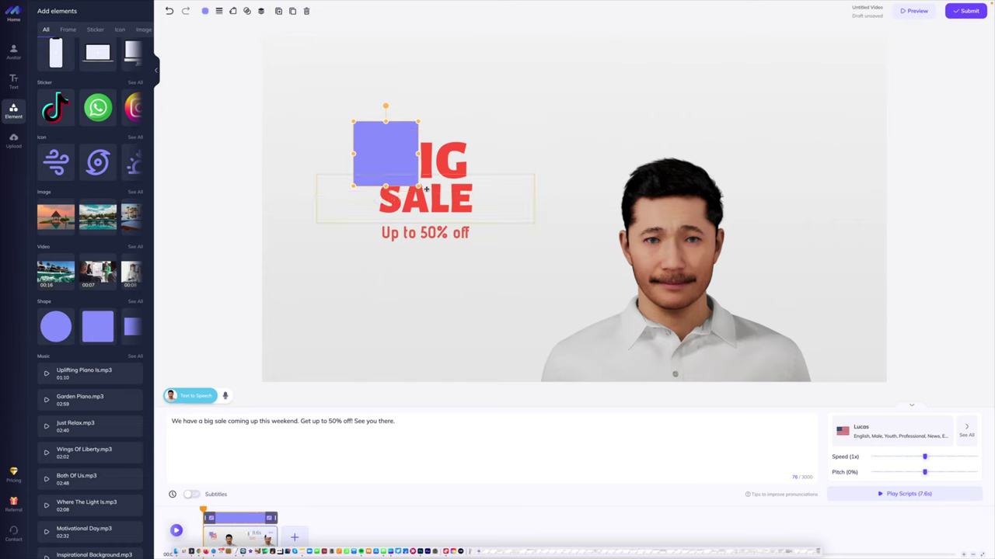
{"action": "left_click_drag", "start_coordinate": [418, 186], "coordinate": [486, 252]}
{"action": "left_click", "coordinate": [261, 11]}
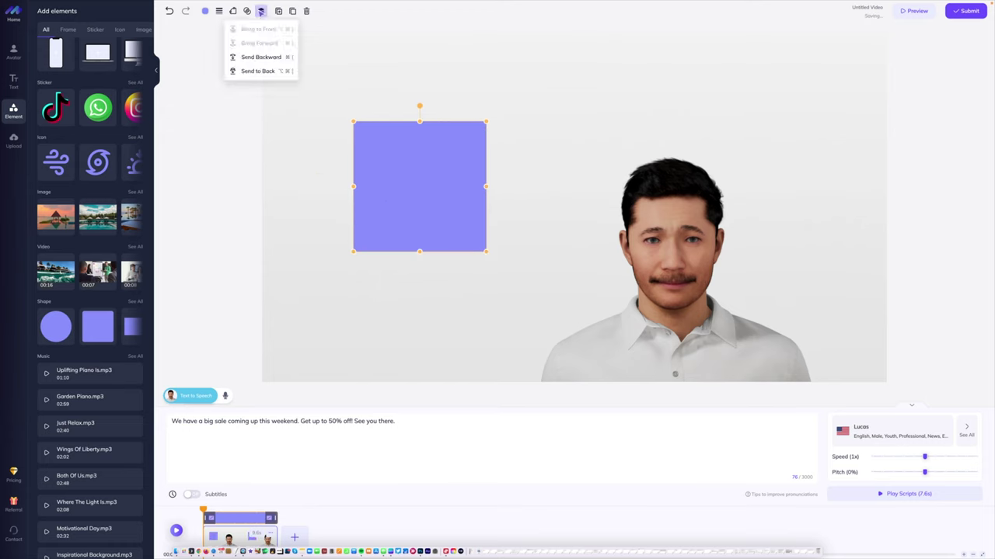
{"action": "left_click", "coordinate": [260, 60]}
{"action": "left_click", "coordinate": [261, 60]}
{"action": "left_click", "coordinate": [260, 60]}
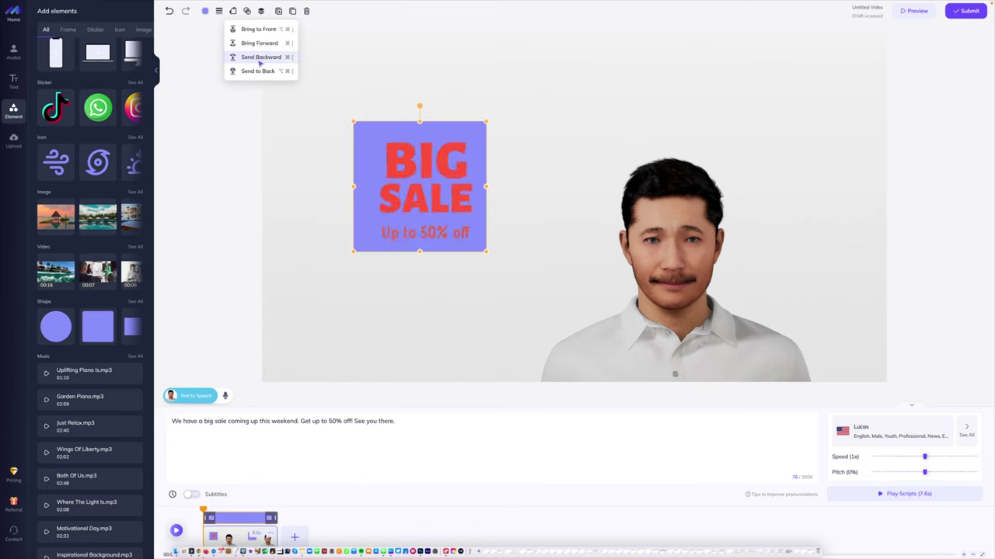
{"action": "left_click", "coordinate": [188, 142]}
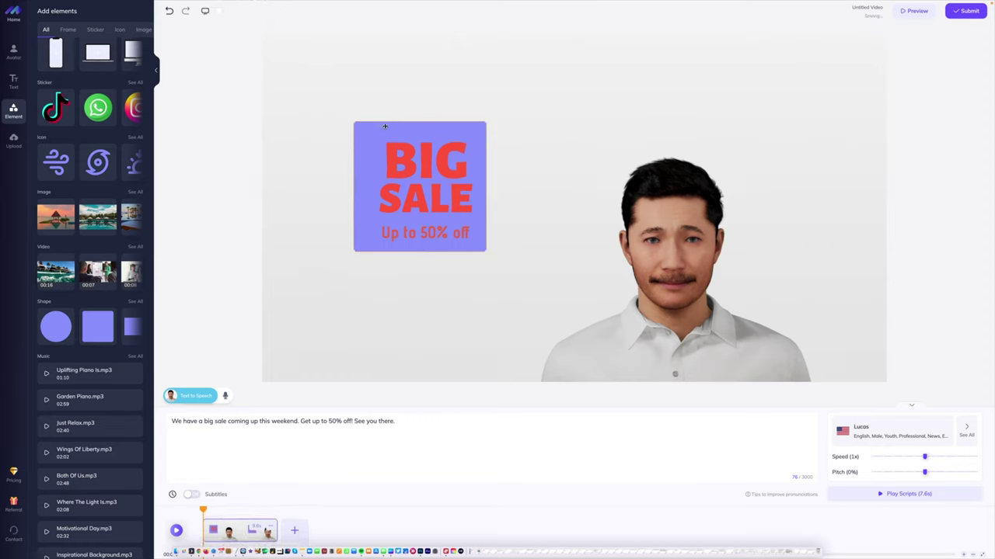
{"action": "key", "text": "Delete"}
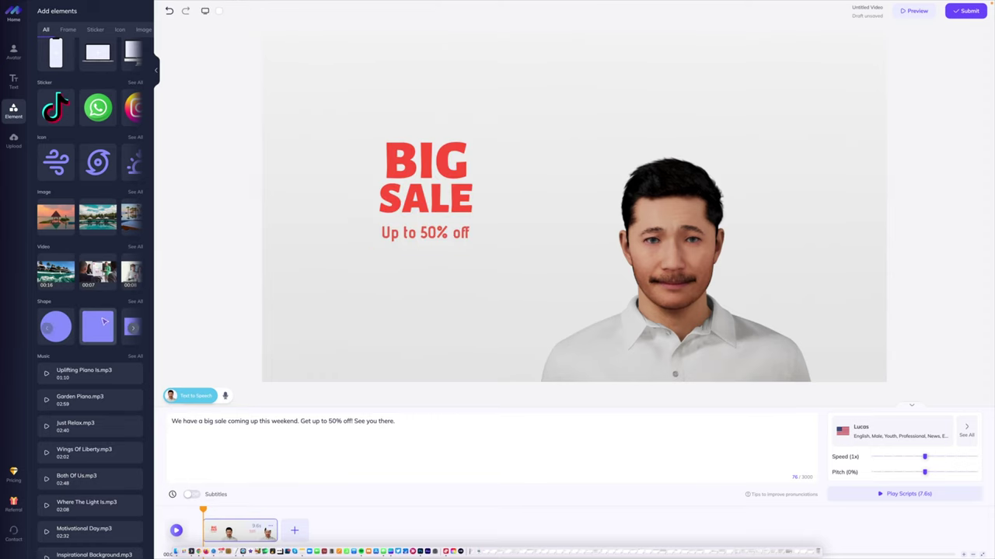
{"action": "scroll", "coordinate": [99, 350], "scroll_direction": "down", "scroll_amount": 5}
{"action": "scroll", "coordinate": [93, 394], "scroll_direction": "down", "scroll_amount": 2}
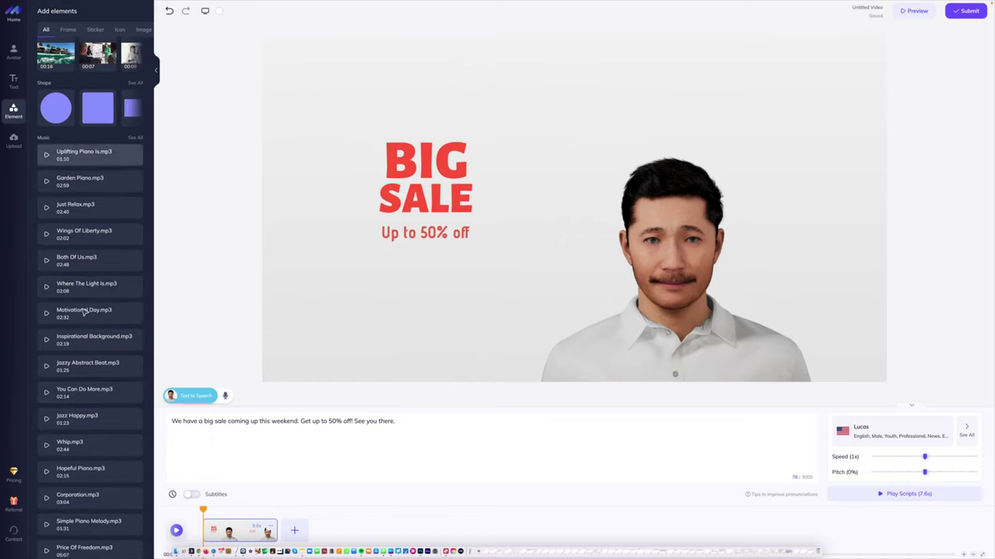
{"action": "scroll", "coordinate": [91, 340], "scroll_direction": "down", "scroll_amount": 4}
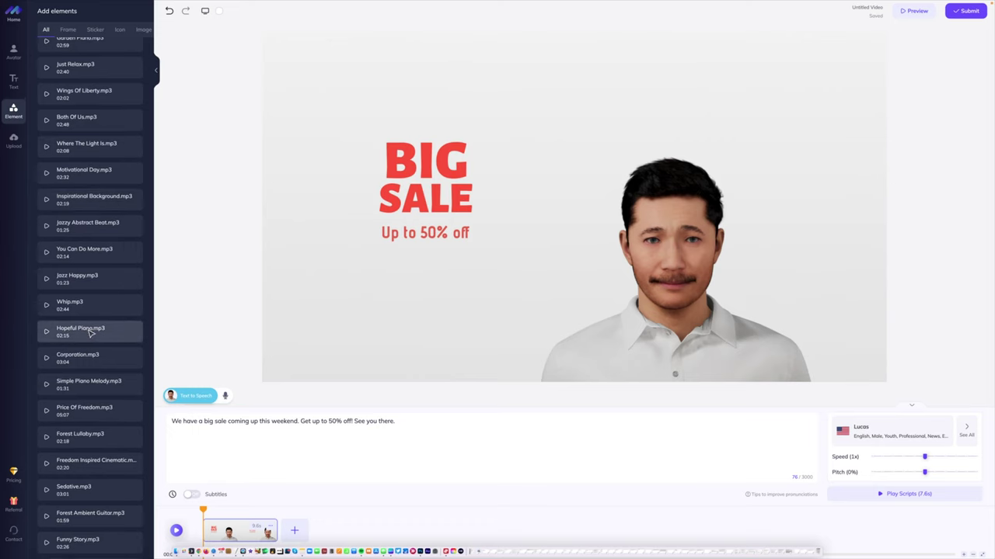
{"action": "scroll", "coordinate": [90, 334], "scroll_direction": "up", "scroll_amount": 10}
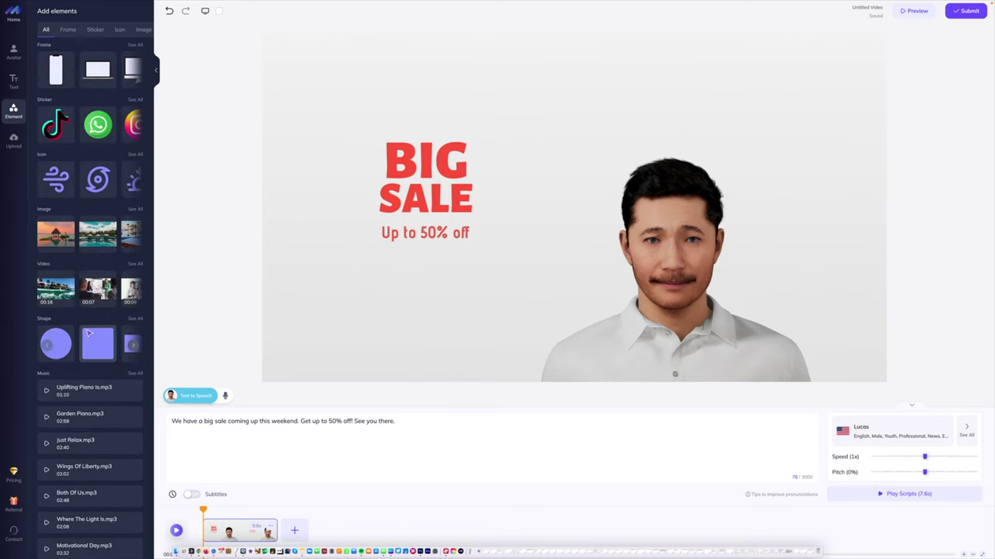
Step: With the Upload panel showing, enlarge the BIG SALE group and move it against the canvas's left edge
{"action": "left_click", "coordinate": [14, 143]}
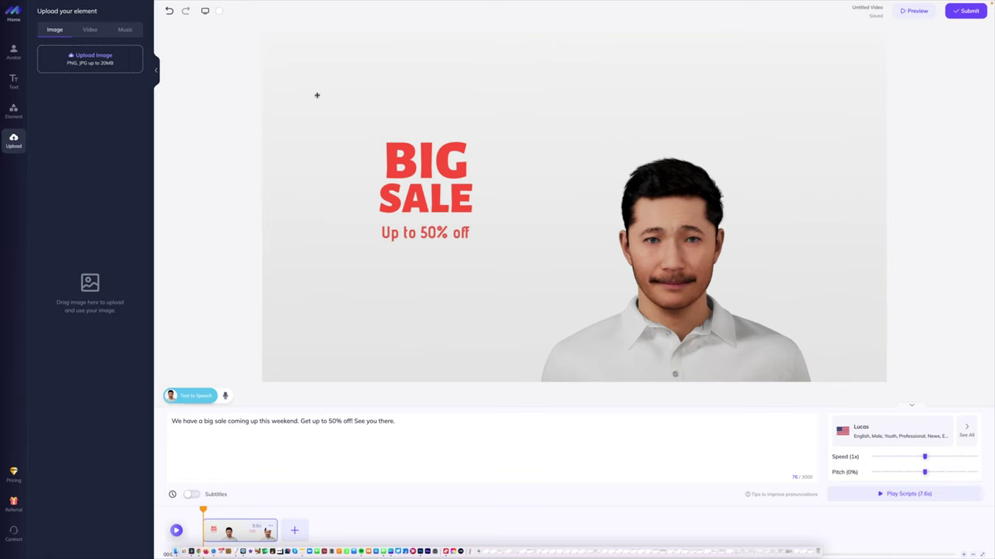
{"action": "left_click", "coordinate": [417, 181]}
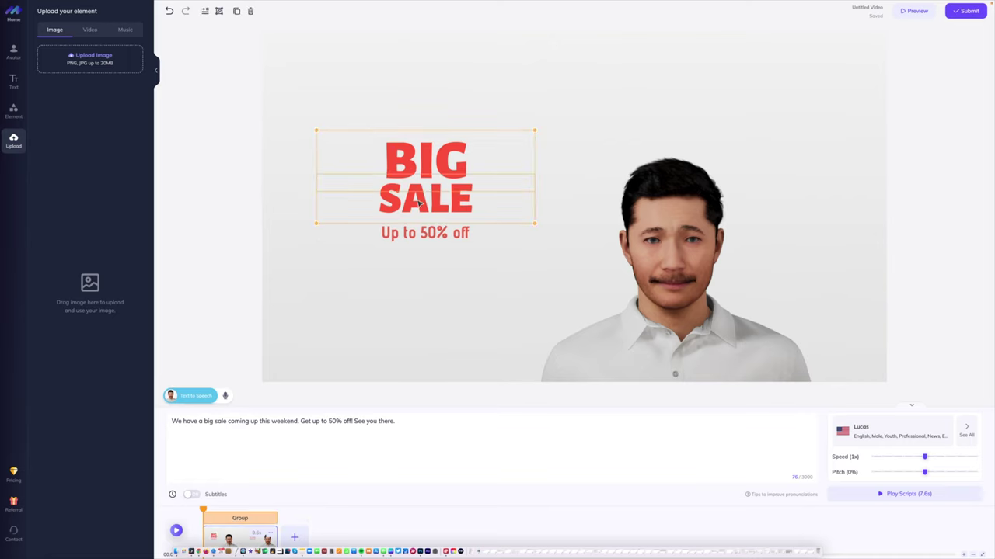
{"action": "left_click_drag", "start_coordinate": [534, 242], "coordinate": [644, 329]}
{"action": "left_click_drag", "start_coordinate": [511, 179], "coordinate": [243, 160]}
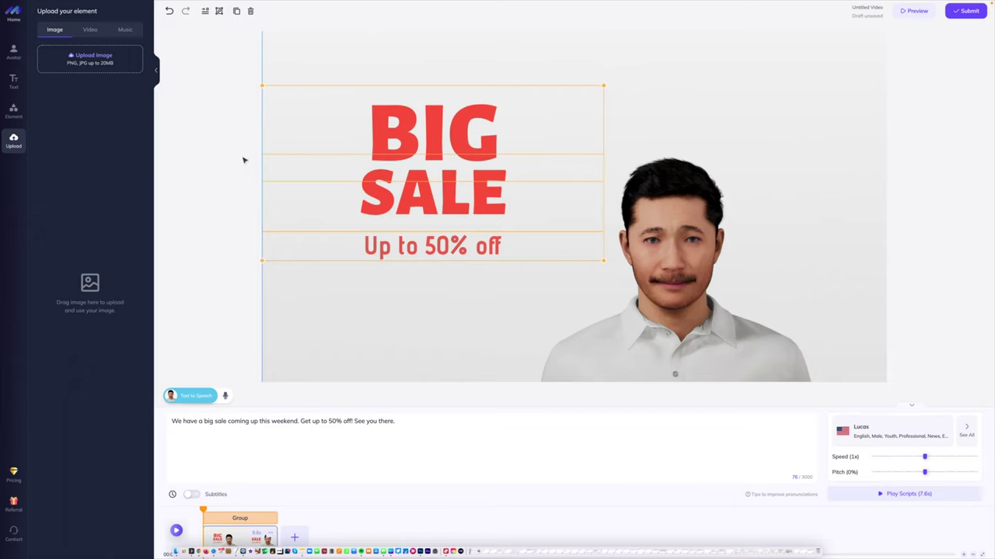
{"action": "left_click", "coordinate": [222, 163]}
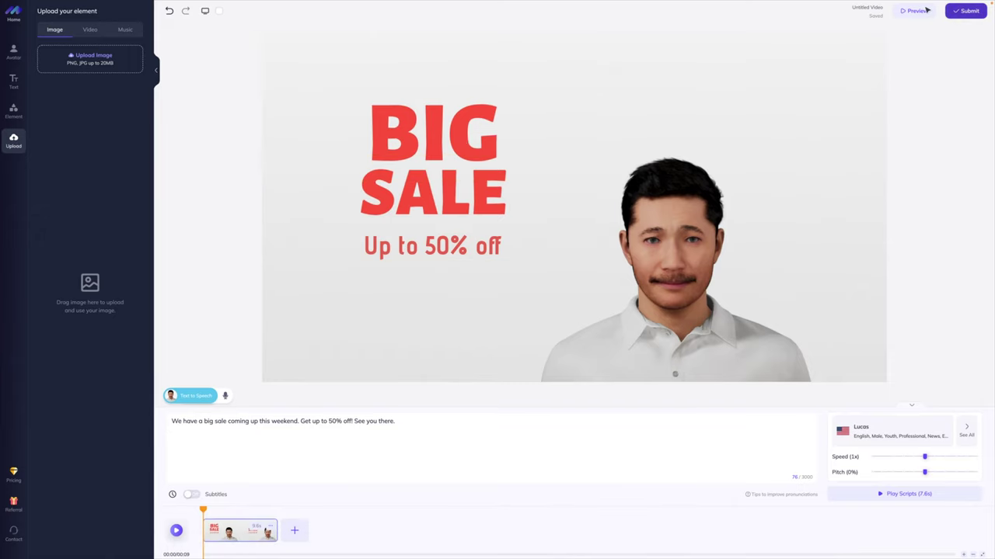
Step: Play a preview of the BIG SALE avatar video, close it, and submit the video for rendering
{"action": "left_click", "coordinate": [913, 10]}
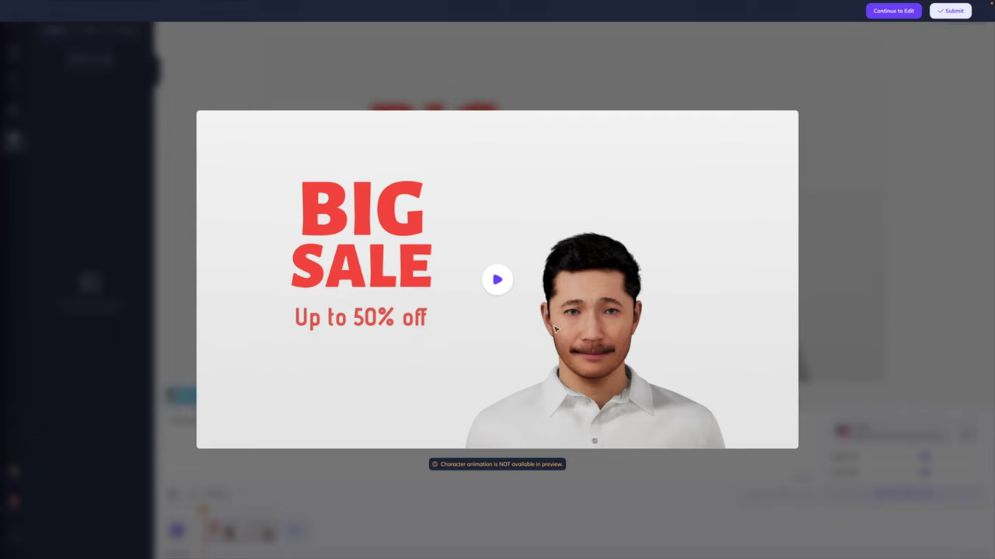
{"action": "left_click", "coordinate": [498, 281]}
{"action": "left_click", "coordinate": [838, 270]}
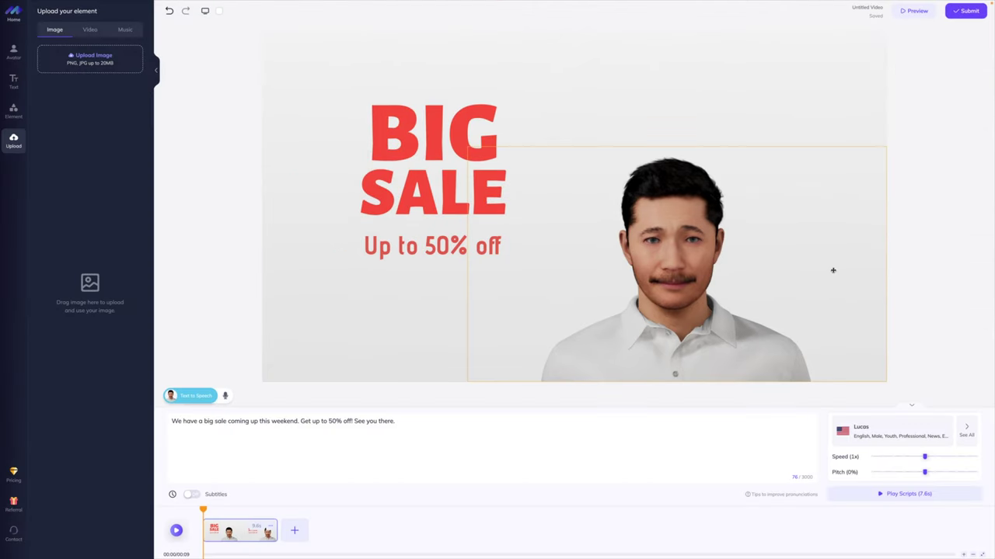
{"action": "left_click", "coordinate": [971, 13]}
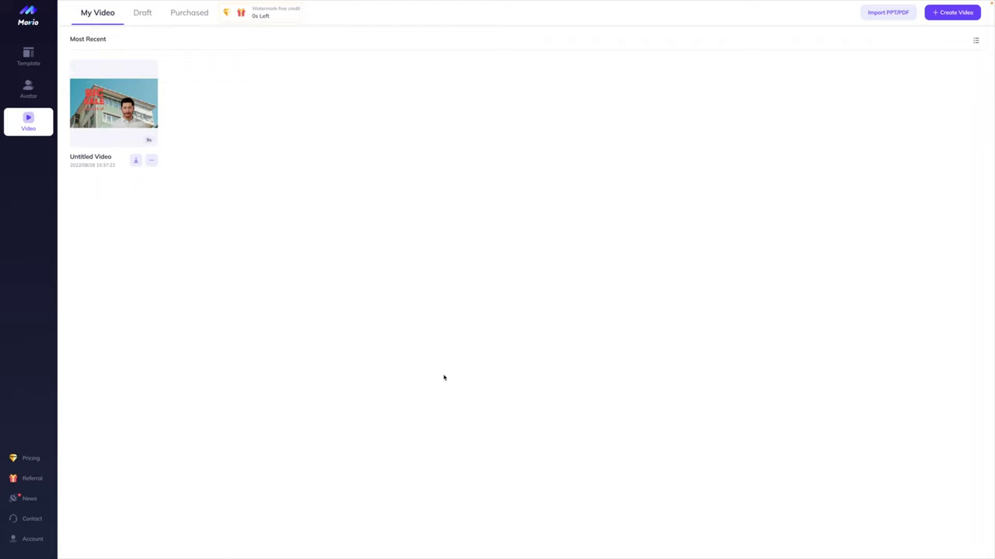
Step: Open the rendered 9-second Untitled Video from the My Video library
{"action": "mouse_move", "coordinate": [141, 113]}
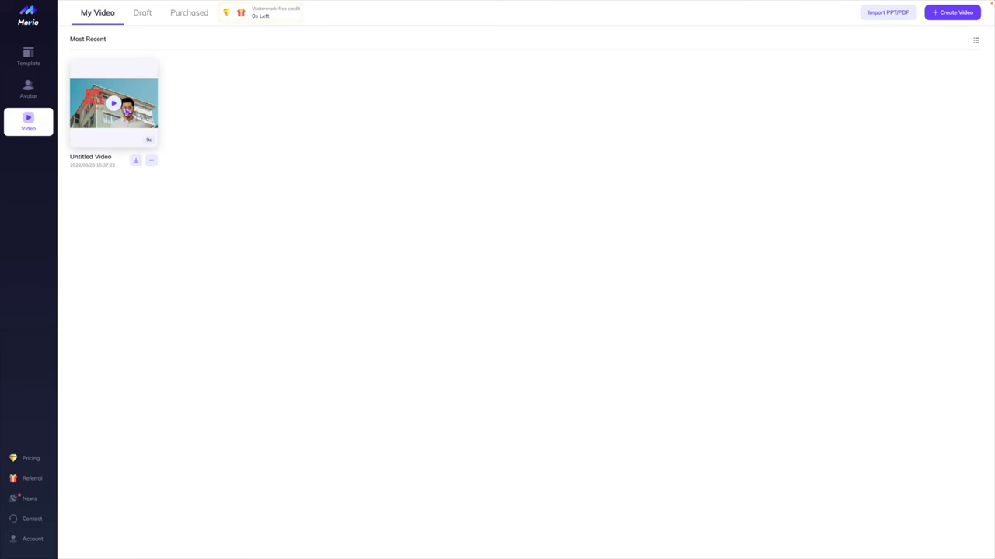
{"action": "left_click", "coordinate": [114, 106]}
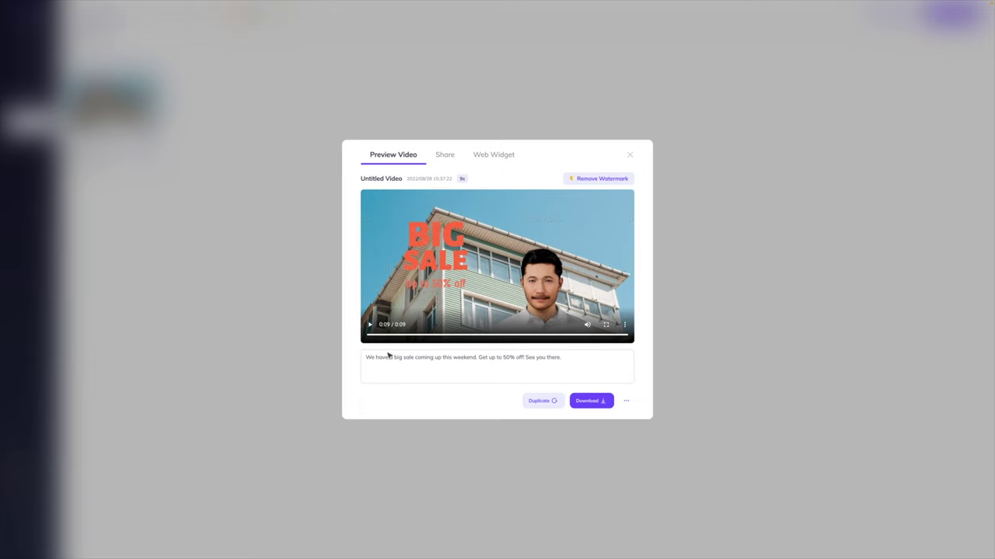
Step: Review the video's Share options, trying circle, rounded-square and oval web-widget shapes
{"action": "left_click", "coordinate": [444, 157]}
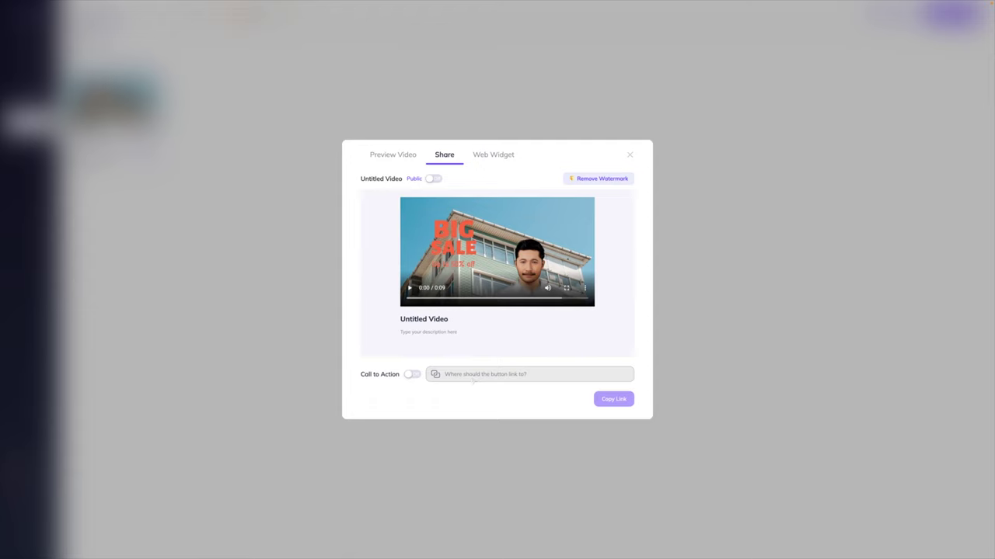
{"action": "left_click", "coordinate": [499, 160]}
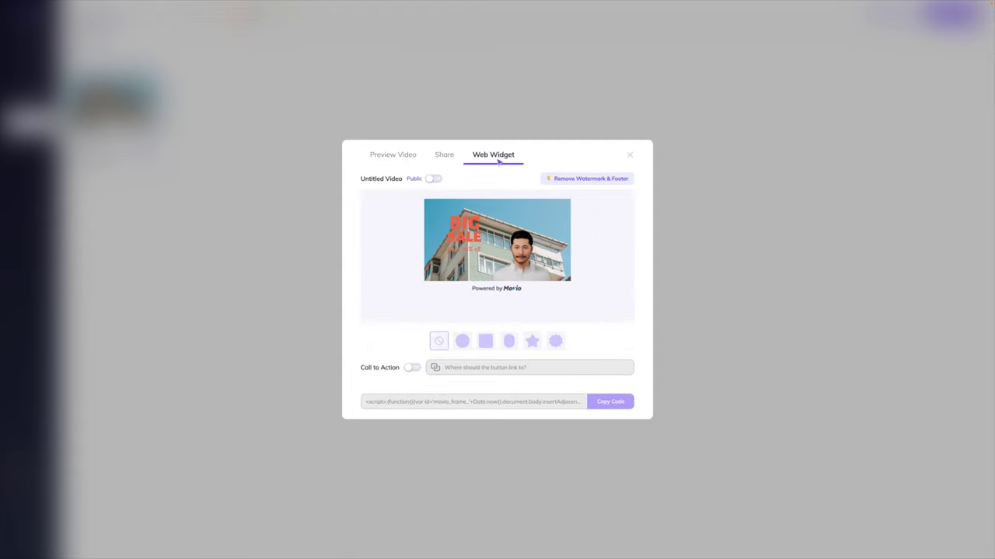
{"action": "left_click", "coordinate": [464, 342]}
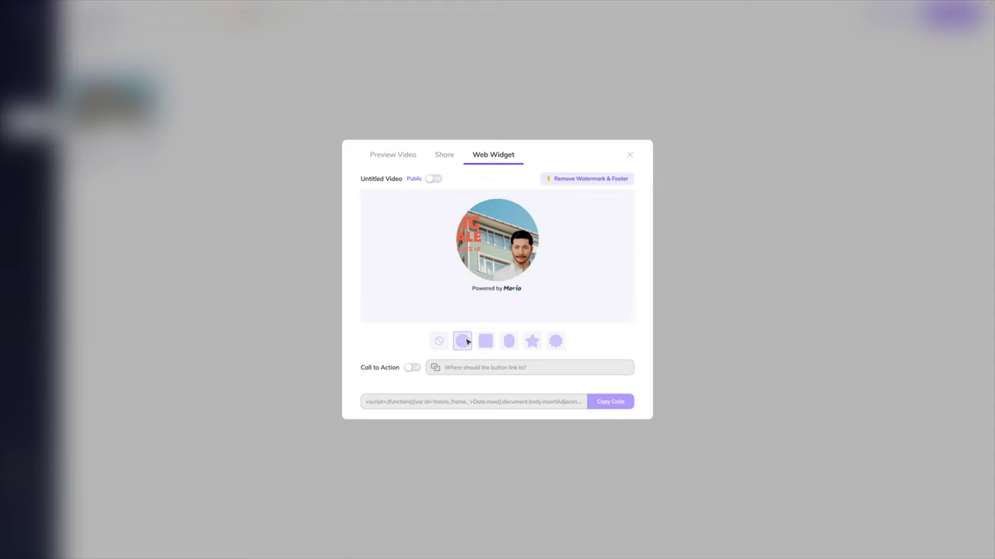
{"action": "left_click", "coordinate": [485, 343]}
{"action": "left_click", "coordinate": [506, 343]}
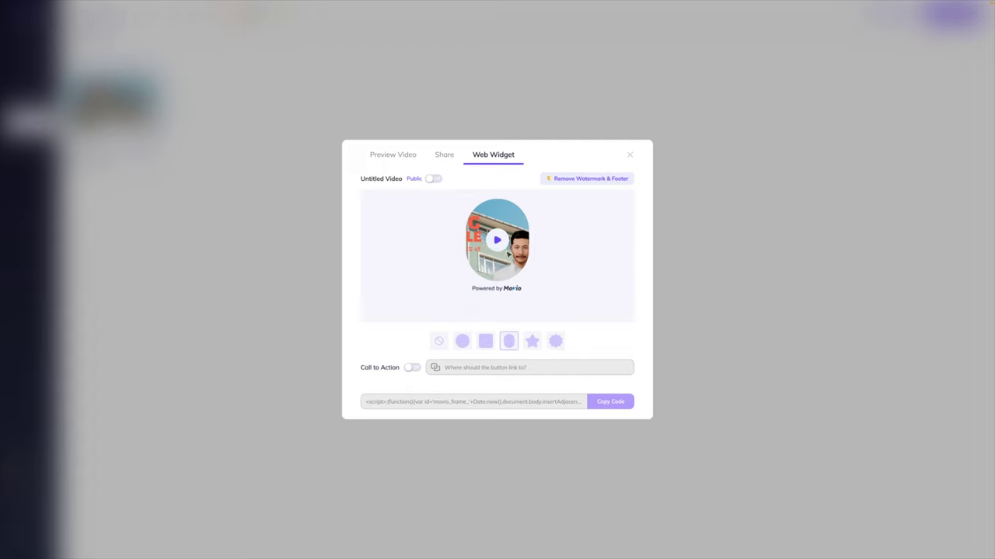
{"action": "left_click", "coordinate": [382, 158]}
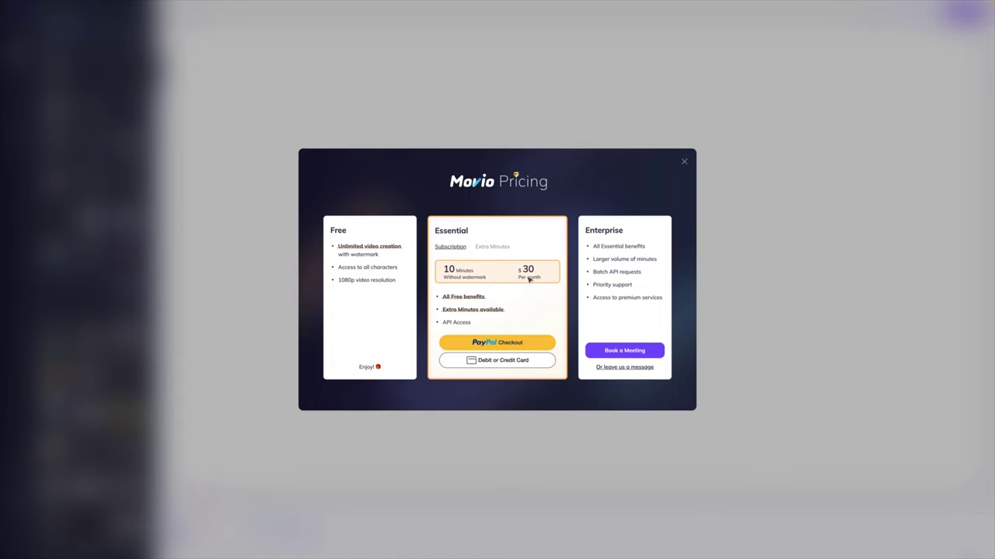
Step: View the Extra Minutes pricing on the Essential plan
{"action": "left_click", "coordinate": [492, 247]}
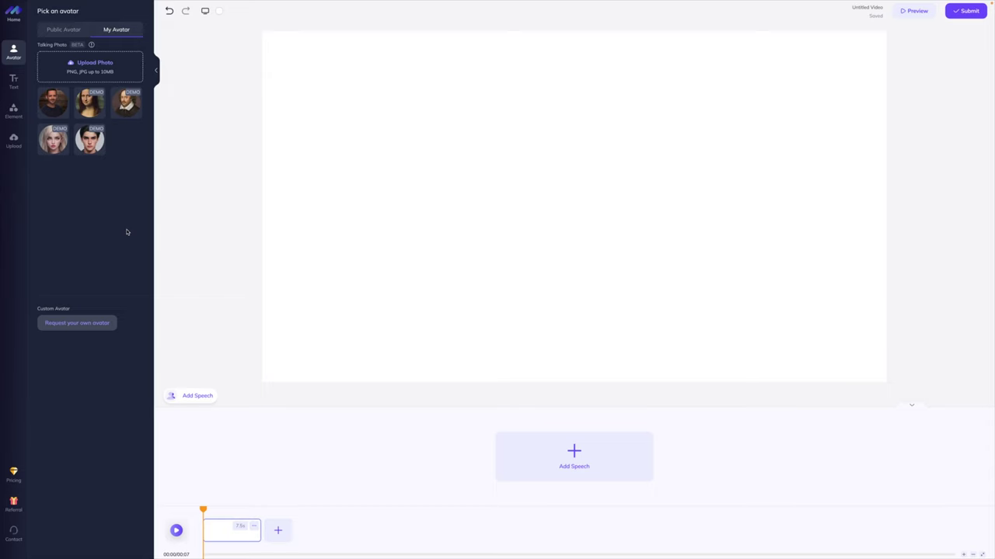
Step: Browse Public Avatars, then return to My Avatar to see the Talking Photo requirements
{"action": "left_click", "coordinate": [74, 29]}
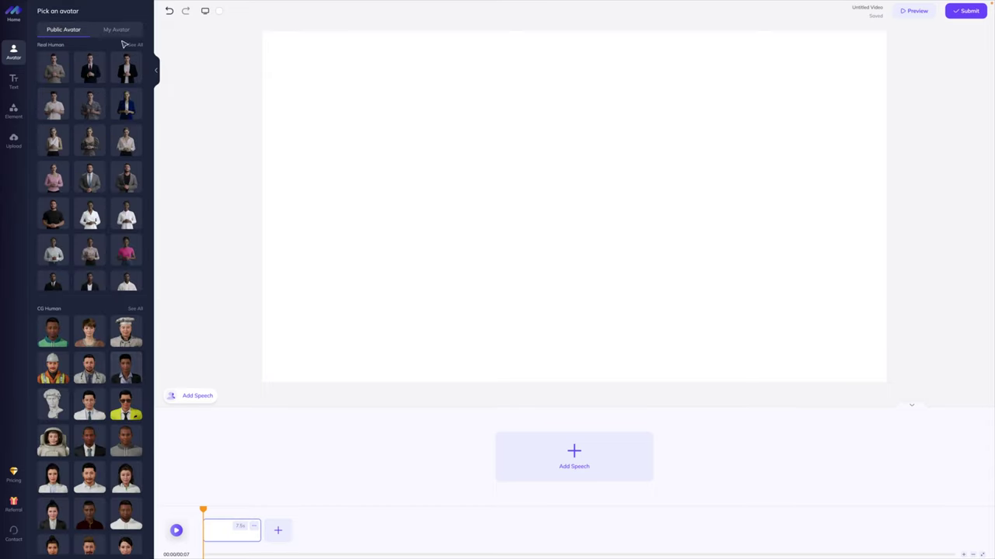
{"action": "left_click", "coordinate": [116, 30]}
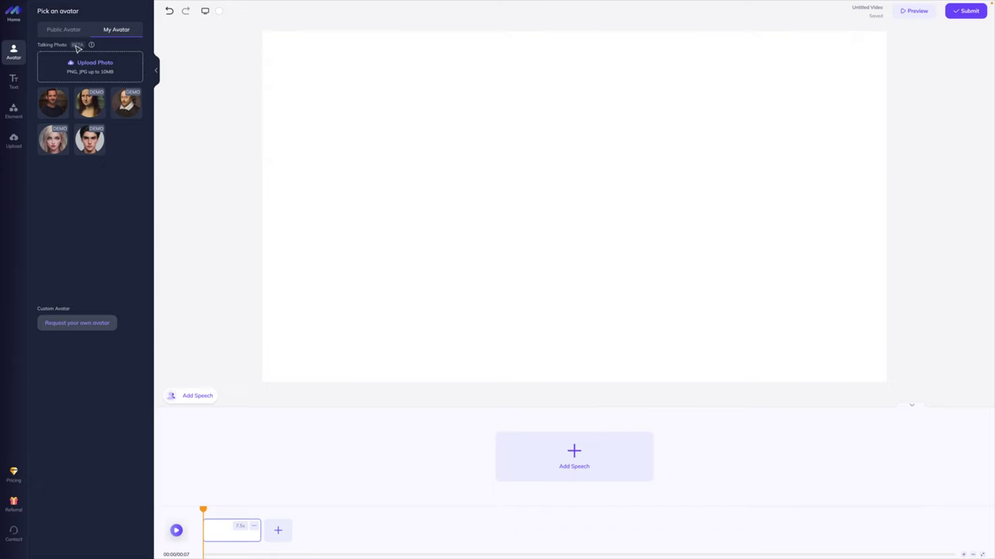
{"action": "mouse_move", "coordinate": [92, 46]}
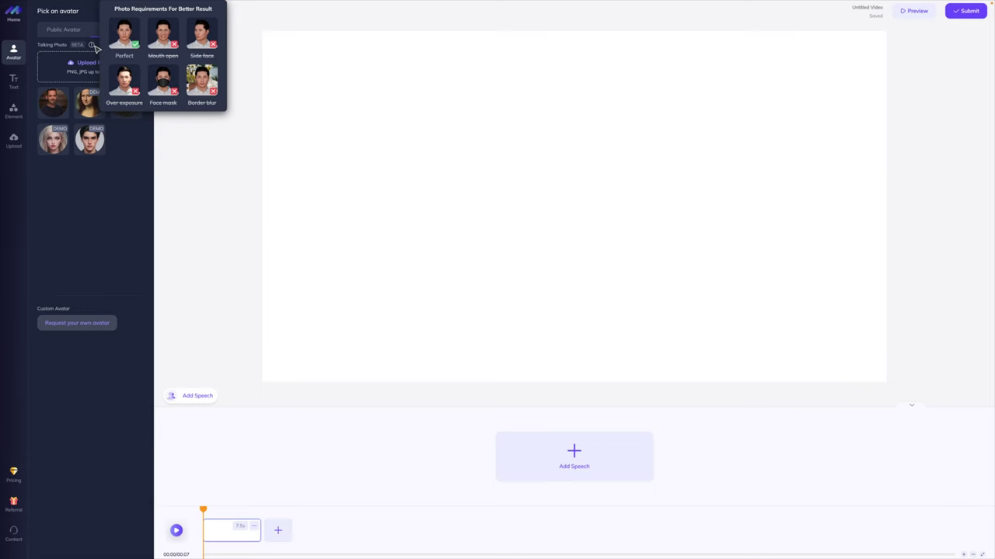
Step: Place the uploaded portrait on the canvas, move it up, and replace the script with 'I am going to'
{"action": "left_click", "coordinate": [61, 103]}
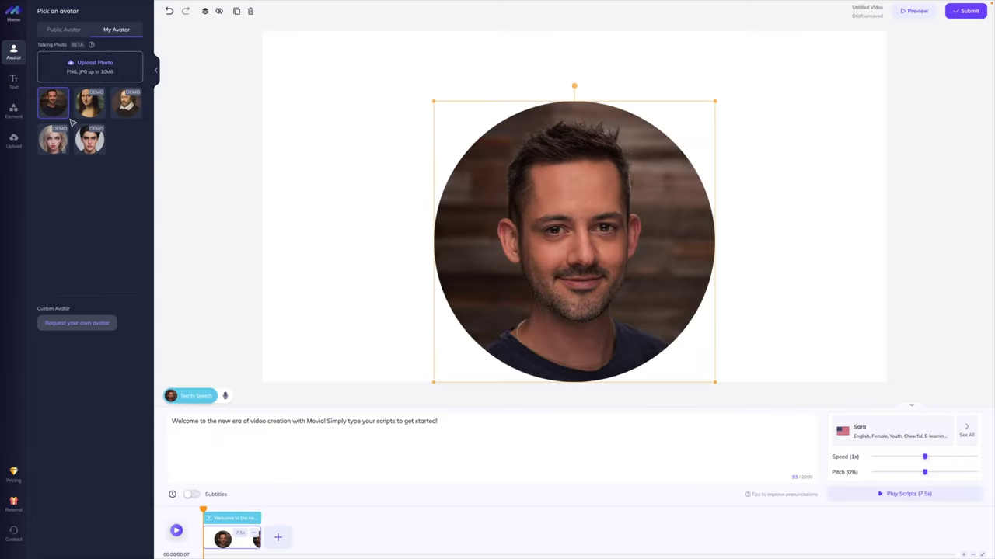
{"action": "left_click_drag", "start_coordinate": [613, 255], "coordinate": [597, 212]}
{"action": "left_click", "coordinate": [321, 453]}
{"action": "key", "text": "ctrl+a"}
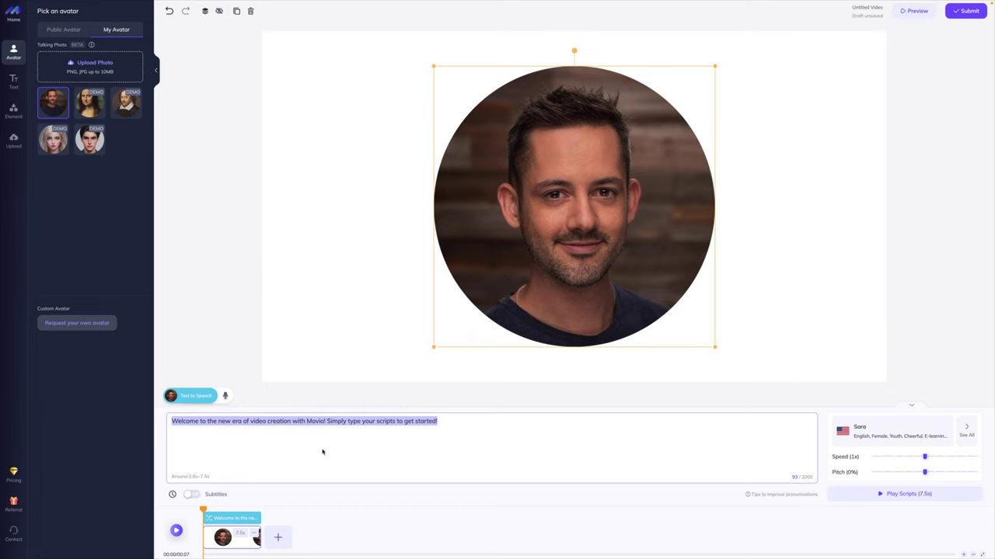
{"action": "type", "text": "I am going to experiment with Movio using my own photo. Let's make it talk!"}
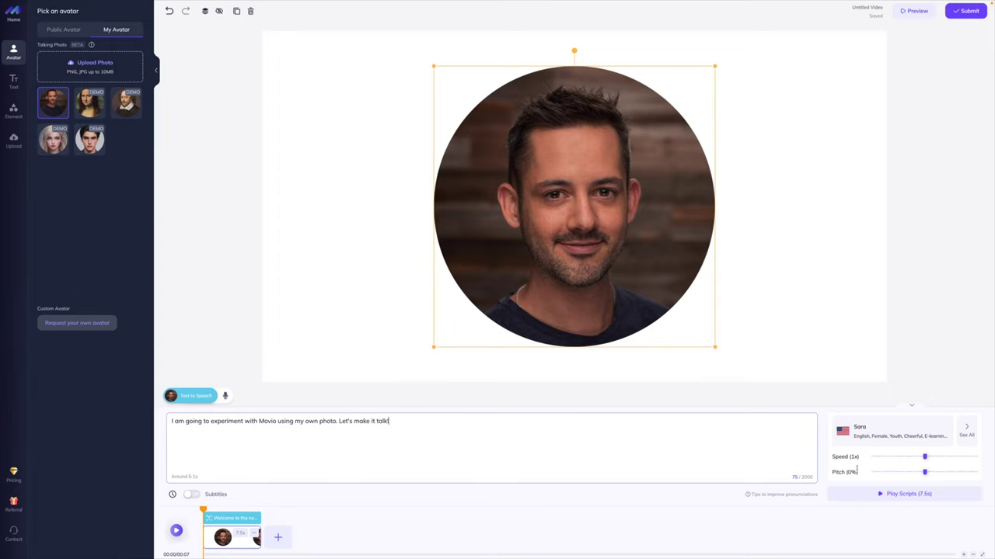
Step: Pick the Todd voice from the full voice list and submit the talking-photo video
{"action": "left_click", "coordinate": [963, 431]}
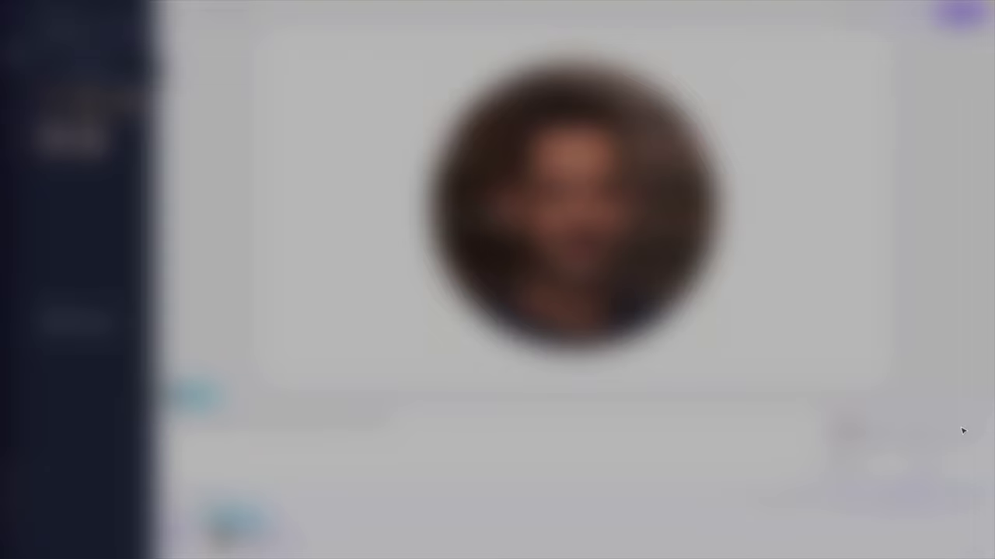
{"action": "mouse_move", "coordinate": [613, 254]}
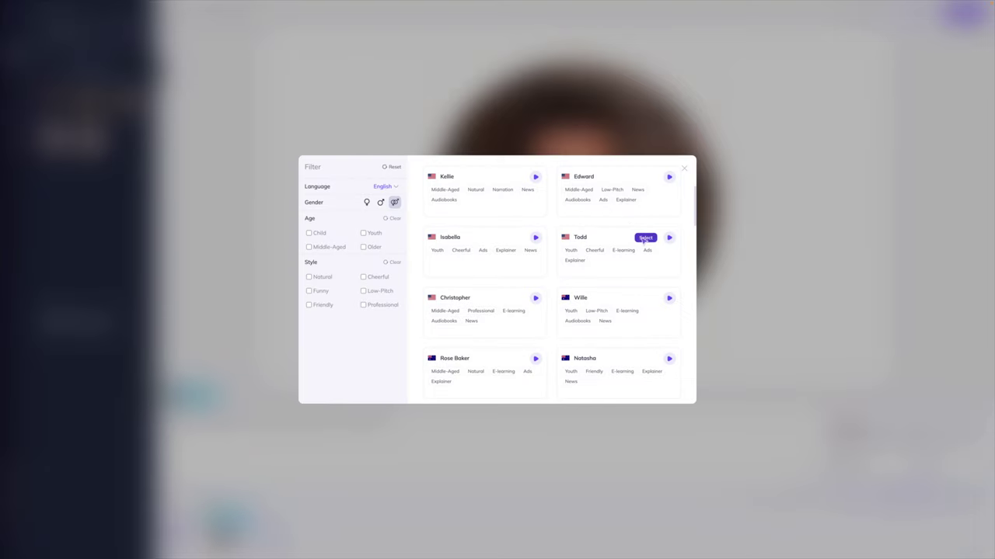
{"action": "left_click", "coordinate": [644, 238]}
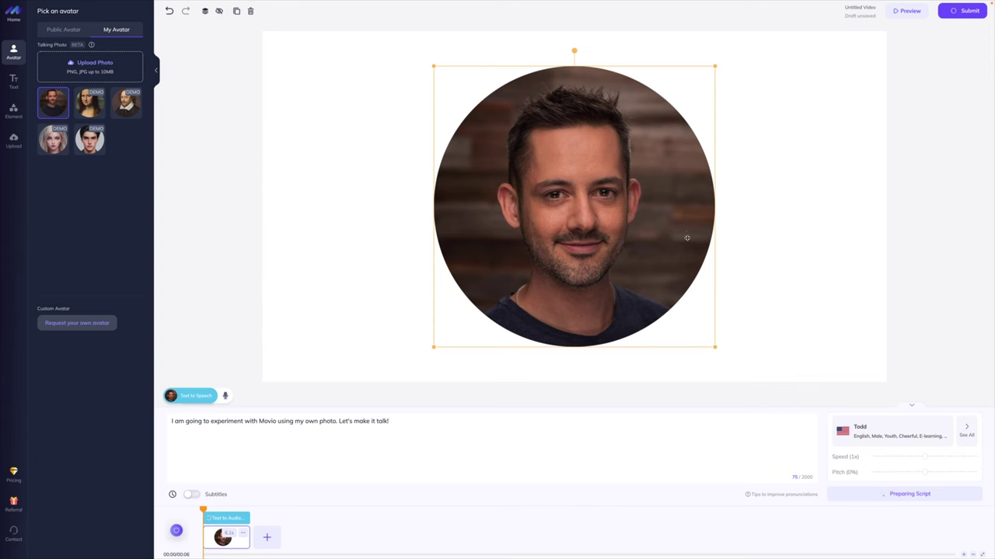
{"action": "left_click", "coordinate": [961, 10]}
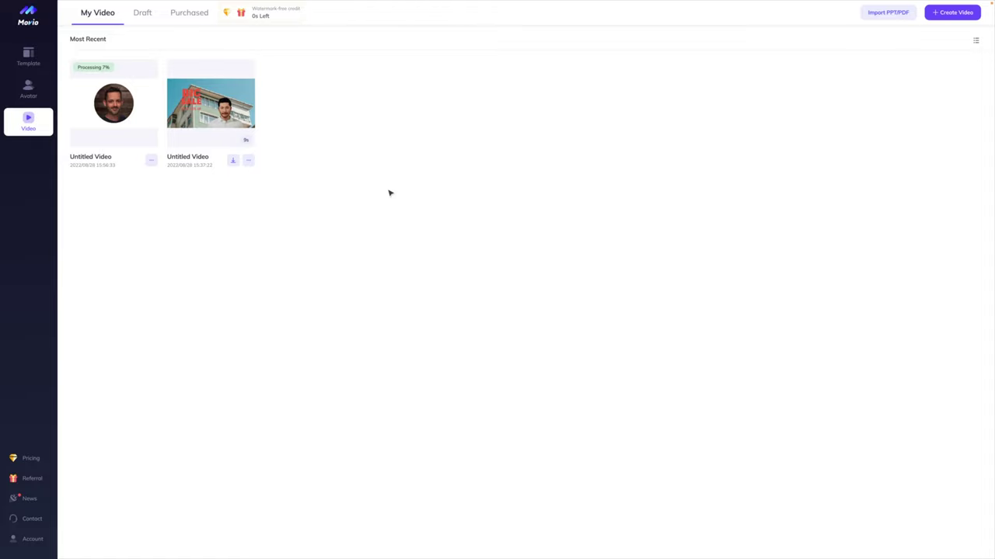
Step: Go to Avatar, switch to My Avatar, and choose Request your own avatar
{"action": "left_click", "coordinate": [31, 89]}
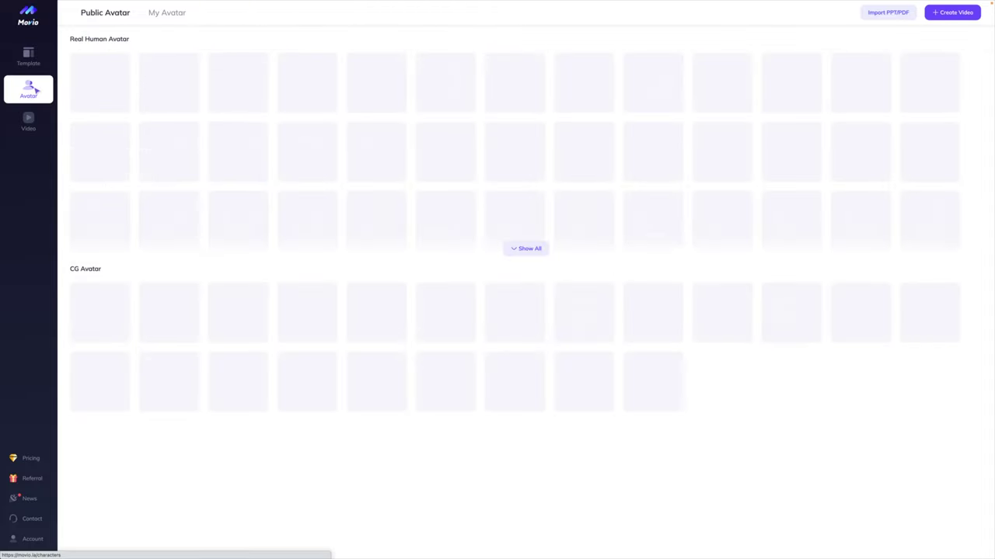
{"action": "left_click", "coordinate": [175, 17]}
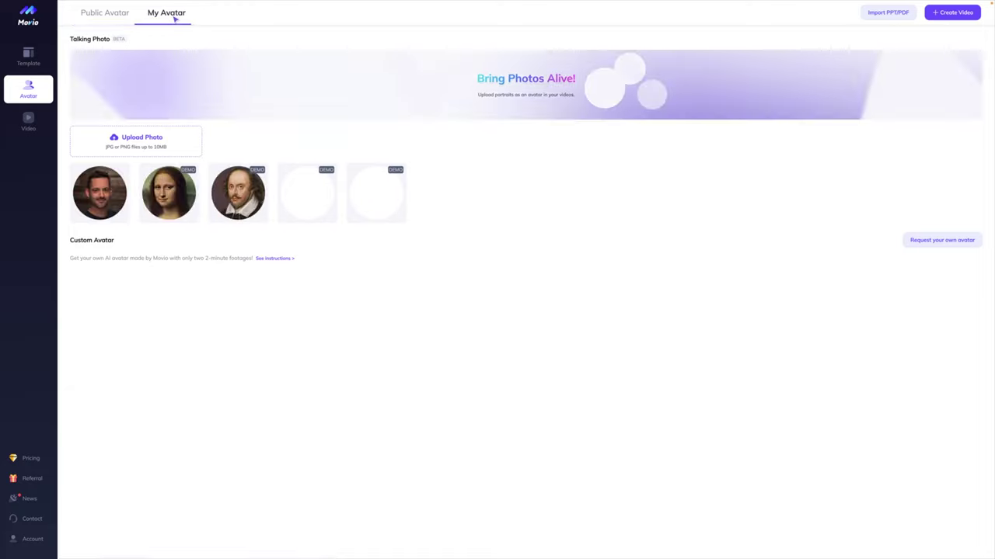
{"action": "left_click", "coordinate": [921, 242]}
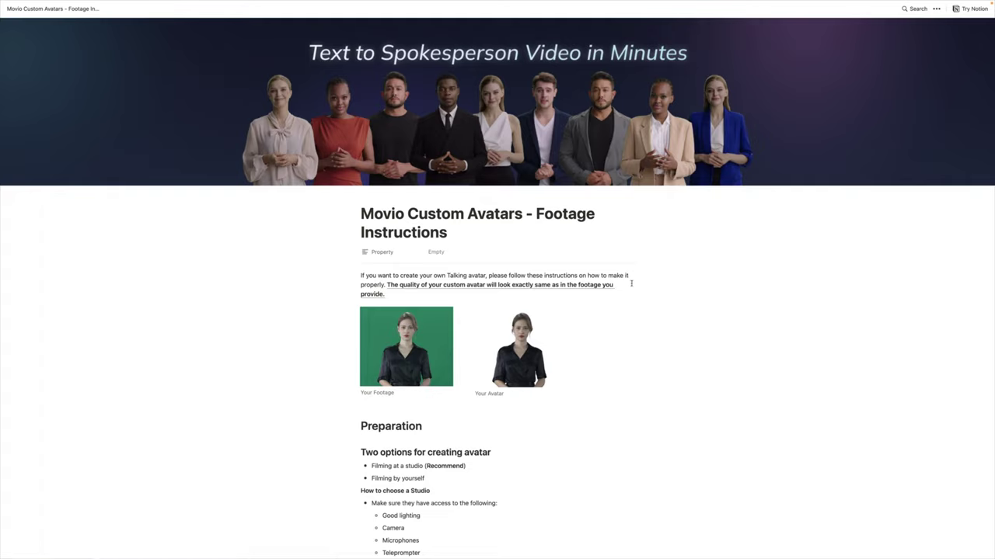
Step: Read through the Notion footage instructions, then open and play the 6-second talking-photo video
{"action": "scroll", "coordinate": [701, 365], "scroll_direction": "down", "scroll_amount": 3}
{"action": "scroll", "coordinate": [704, 364], "scroll_direction": "down", "scroll_amount": 4}
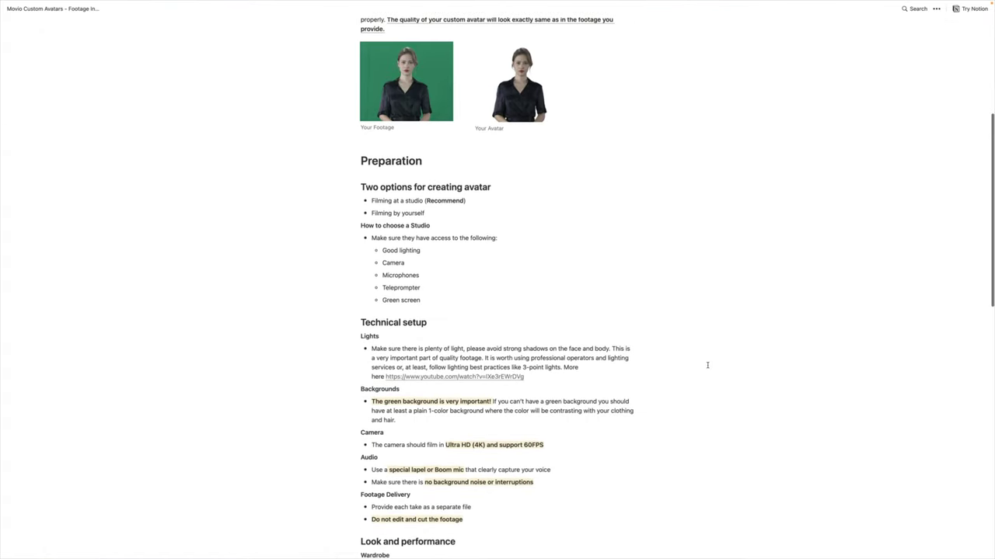
{"action": "scroll", "coordinate": [708, 364], "scroll_direction": "down", "scroll_amount": 5}
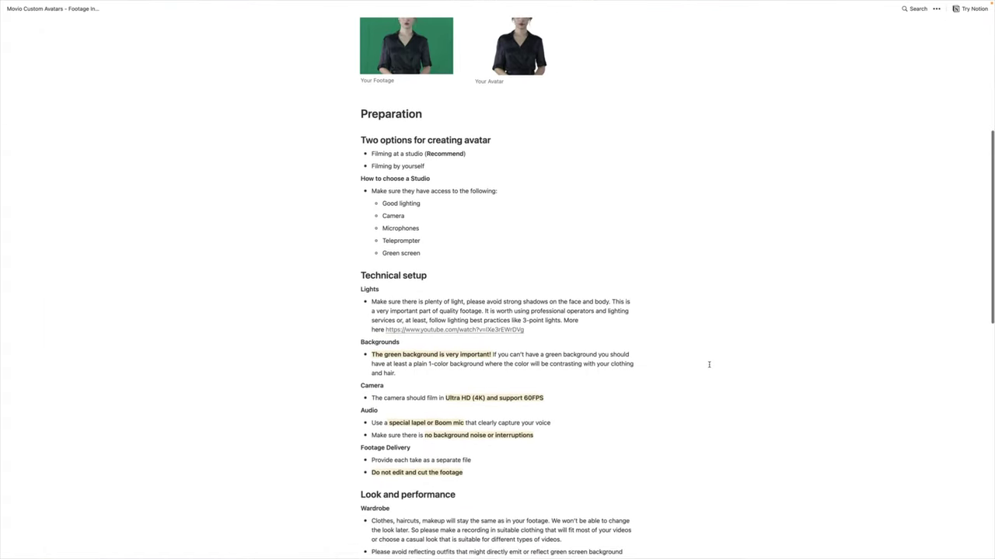
{"action": "scroll", "coordinate": [707, 367], "scroll_direction": "down", "scroll_amount": 2}
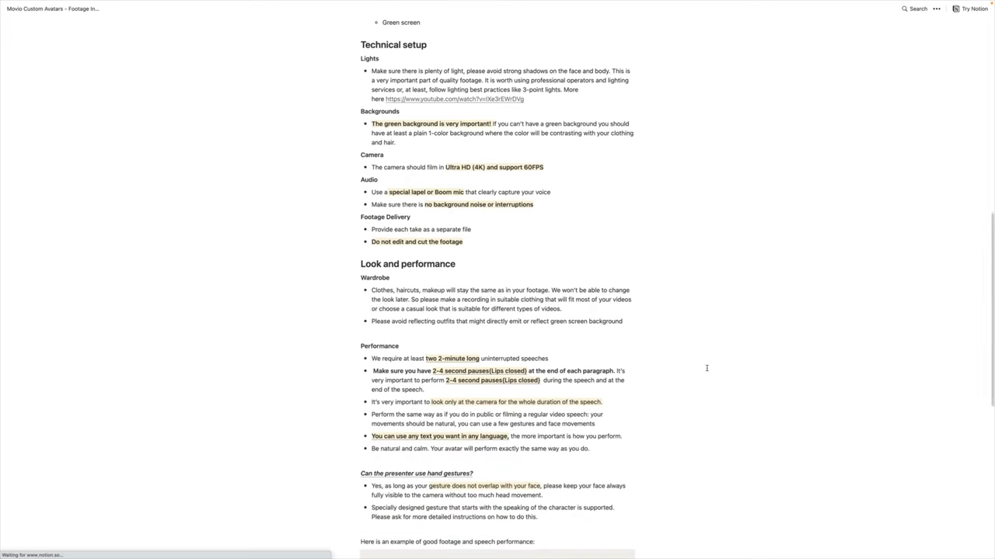
{"action": "scroll", "coordinate": [706, 368], "scroll_direction": "down", "scroll_amount": 4}
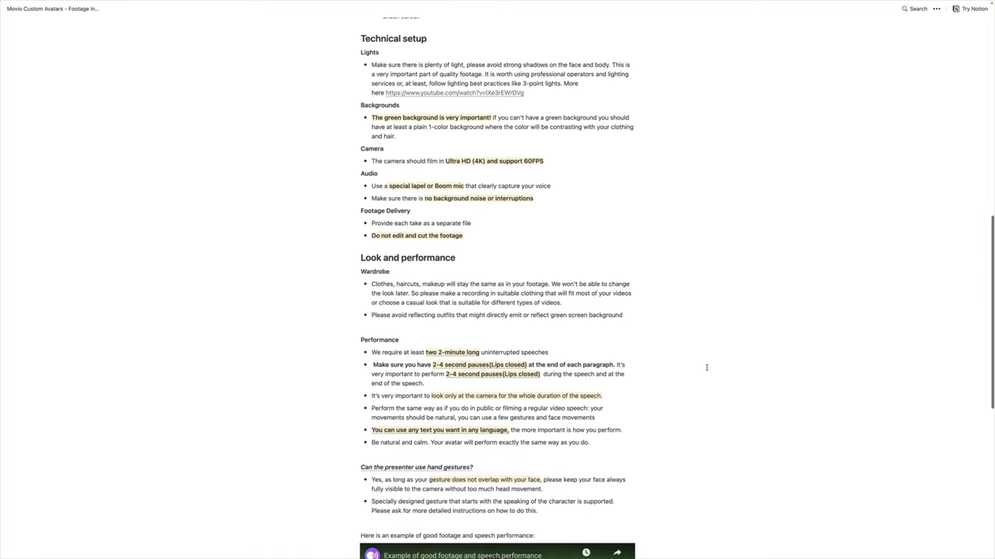
{"action": "scroll", "coordinate": [706, 367], "scroll_direction": "down", "scroll_amount": 7}
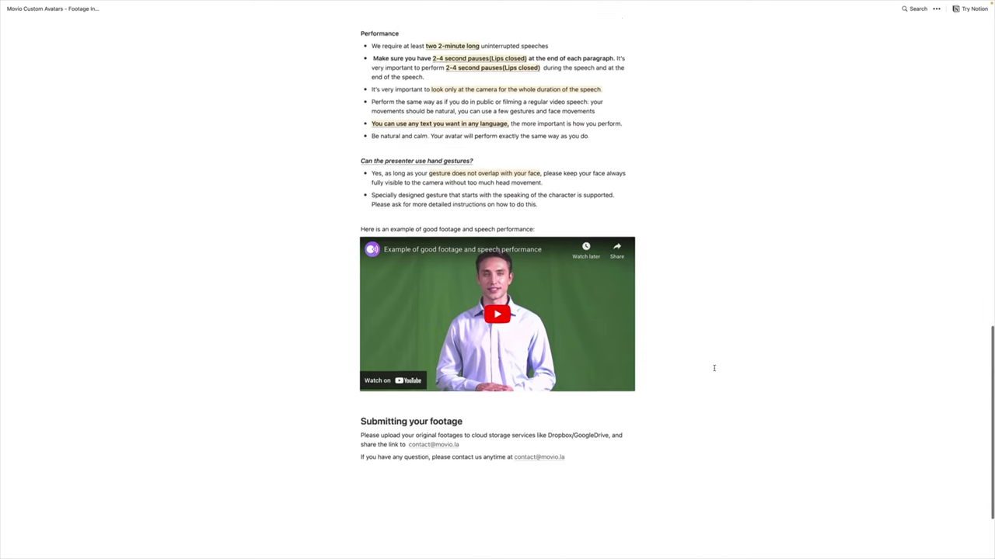
{"action": "scroll", "coordinate": [714, 368], "scroll_direction": "up", "scroll_amount": 20}
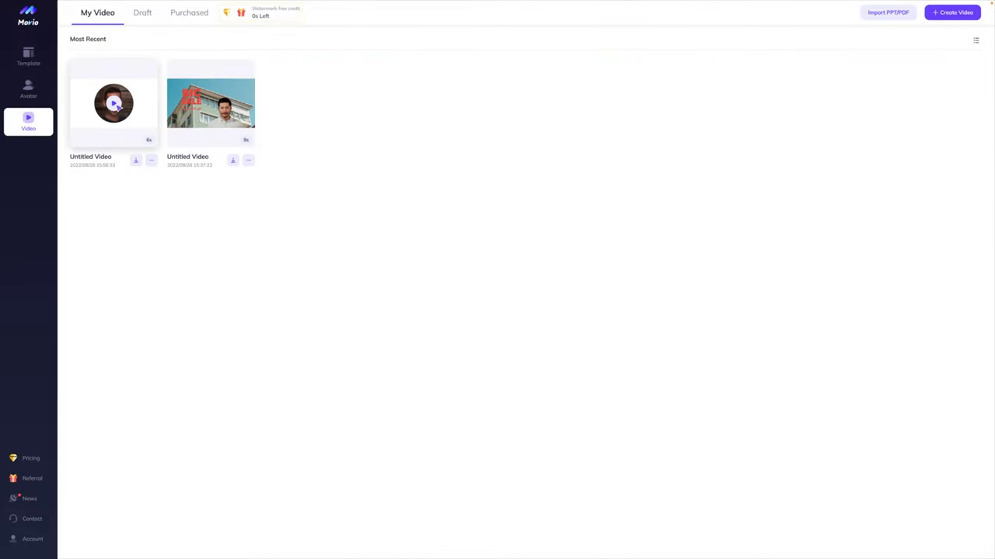
{"action": "left_click", "coordinate": [115, 106]}
{"action": "left_click", "coordinate": [369, 326]}
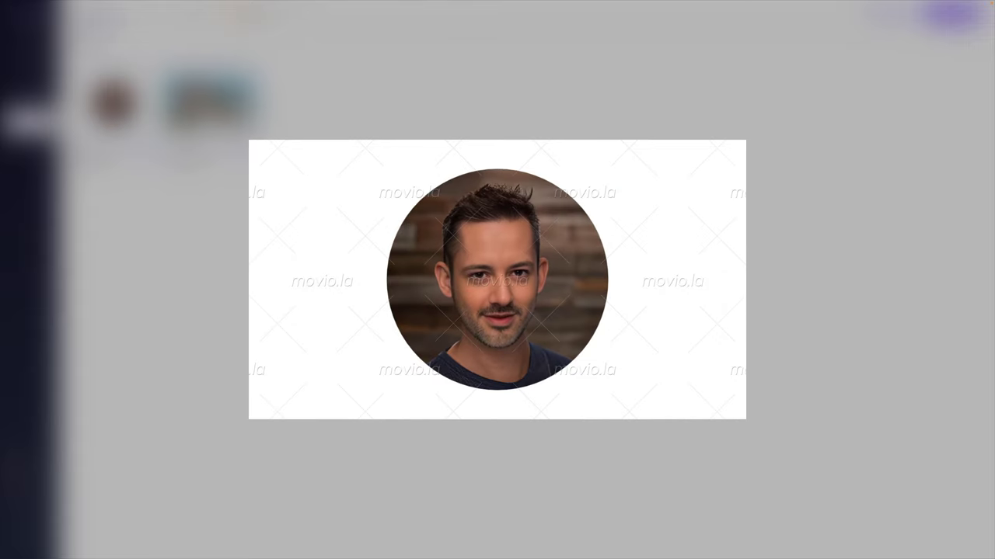